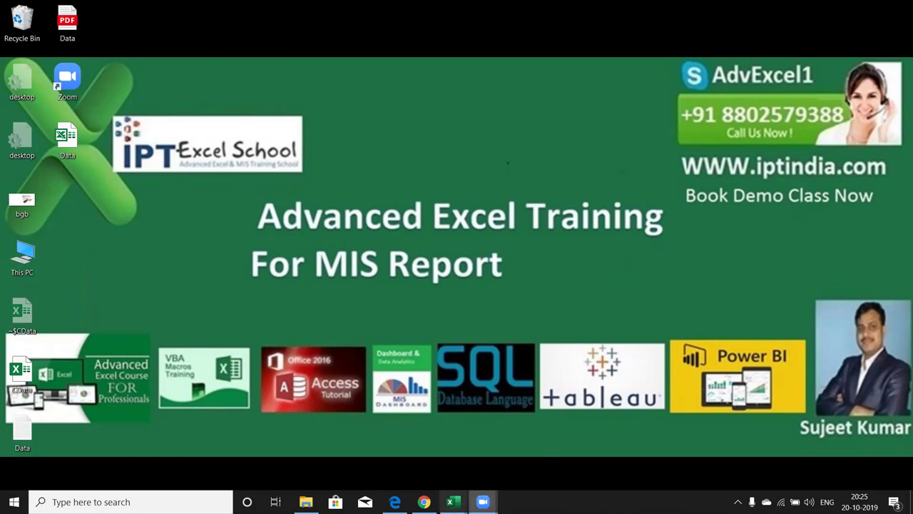
Clear the old values in A2:E2 of the Book1 workbook
mouse_move(451, 502)
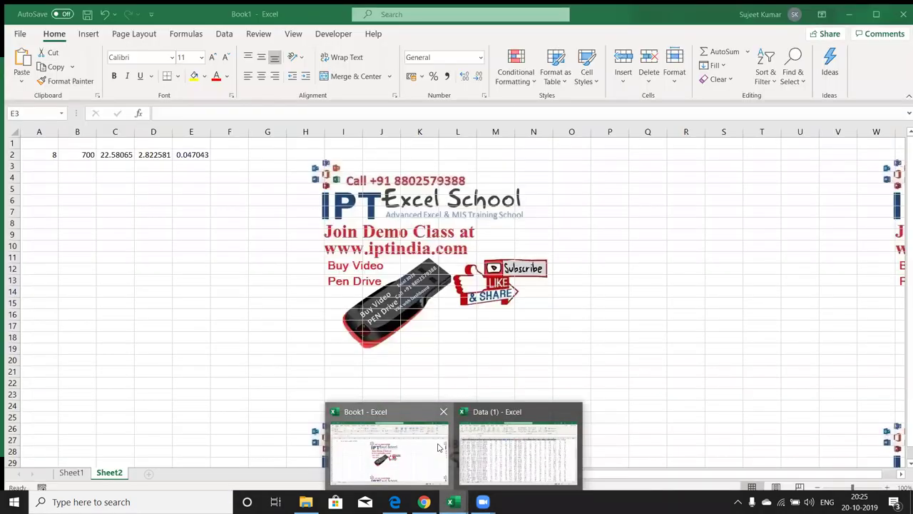
left_click(389, 446)
left_click_drag(47, 150, 199, 157)
key("Delete")
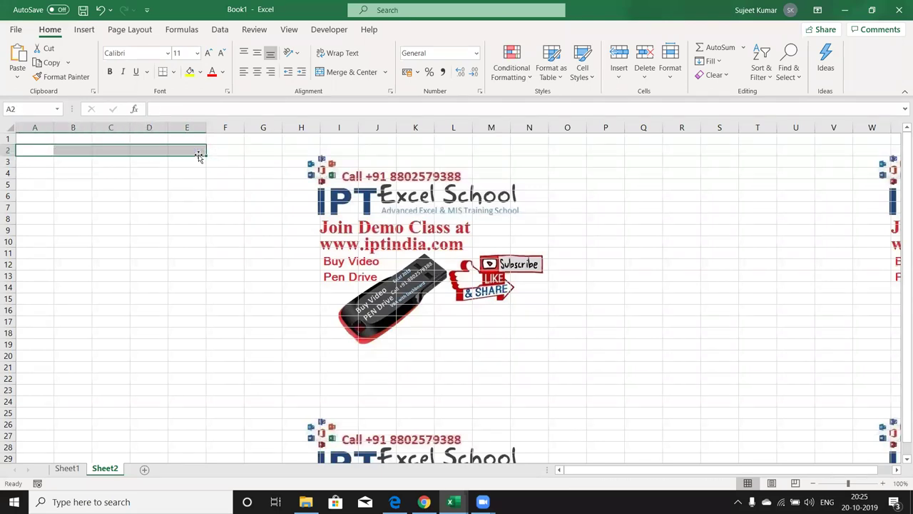
Enter the header 'Month Salary' in G1 with 700 below it, widening column G to fit
key("Up")
key("Right")
key("Right")
key("Right")
key("Right")
key("Right")
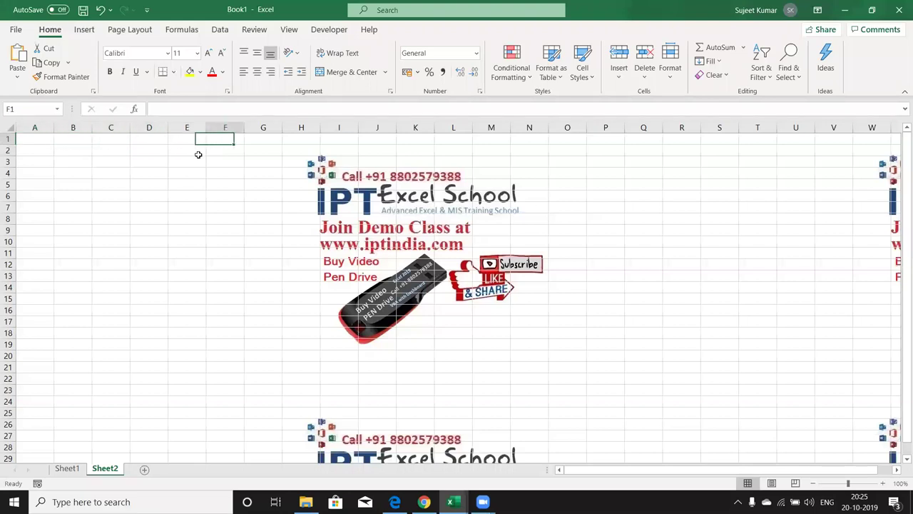
key("Right")
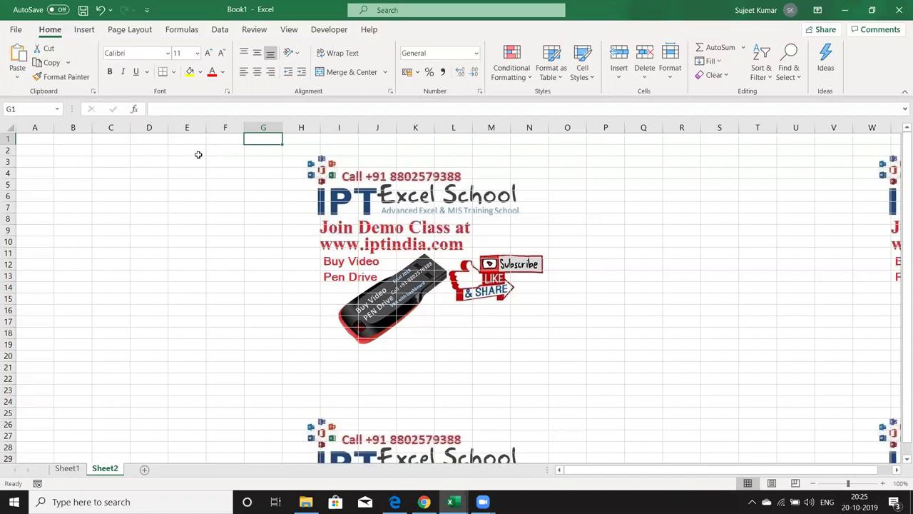
type("Month Sale")
key("BackSpace")
type("r")
key("BackSpace")
type("ary")
key("Return")
type("700")
key("Tab")
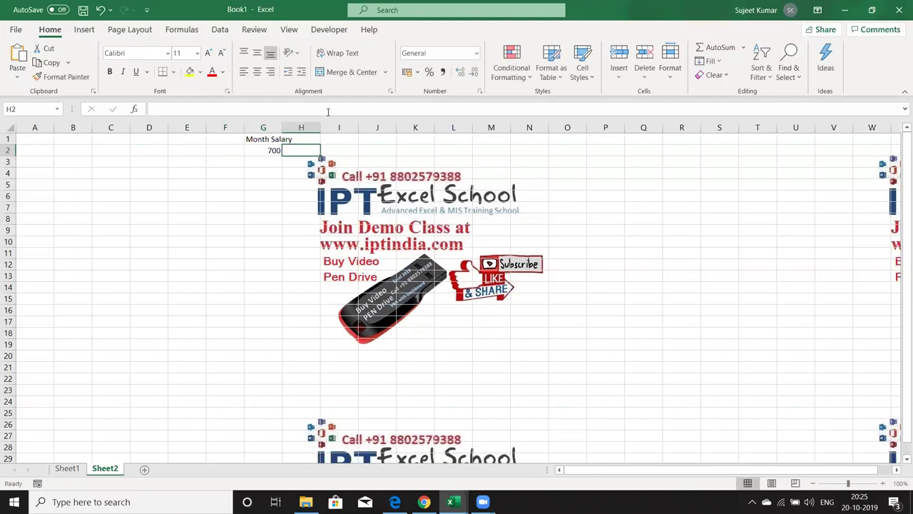
left_click_drag(281, 127, 294, 127)
Add a 'Month' header in H1 with 1-10 in H2, displayed as 01-Oct
left_click(320, 138)
type("Month")
key("Return")
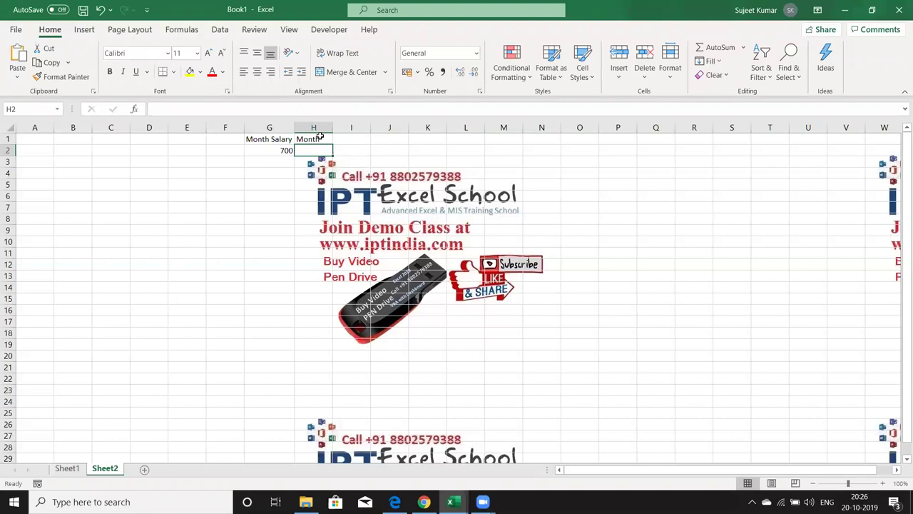
type("1-10")
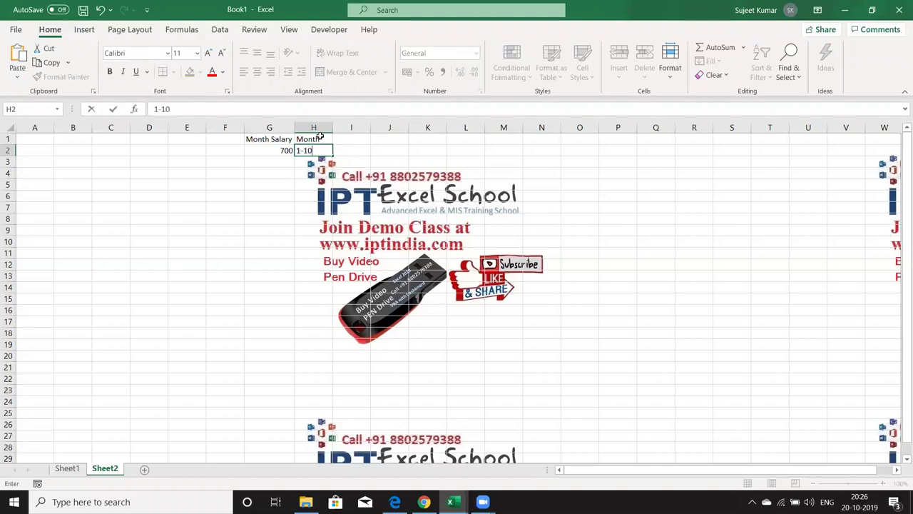
key("Return")
key("Up")
key("Right")
key("Up")
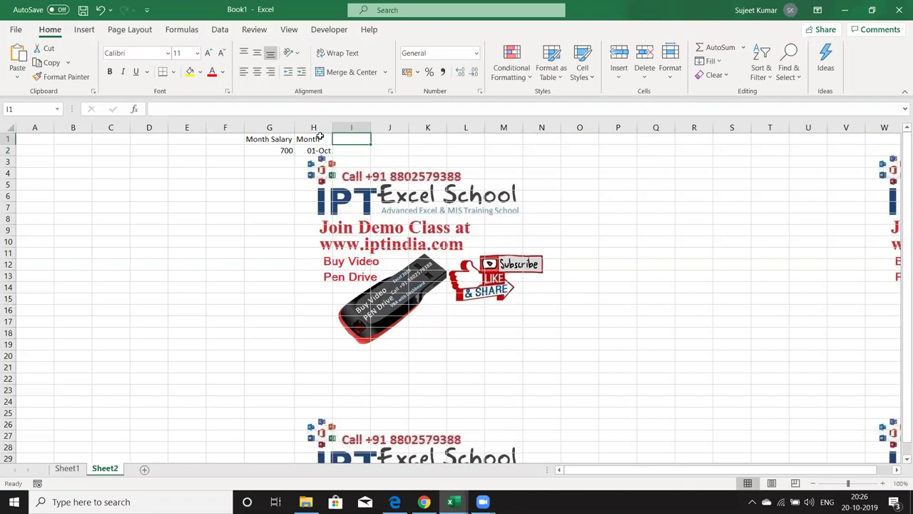
Add a 'Daily' header in I1 and the days-in-month formula =DAY(EOMONTH(H2,0)) in I2
type("Dail")
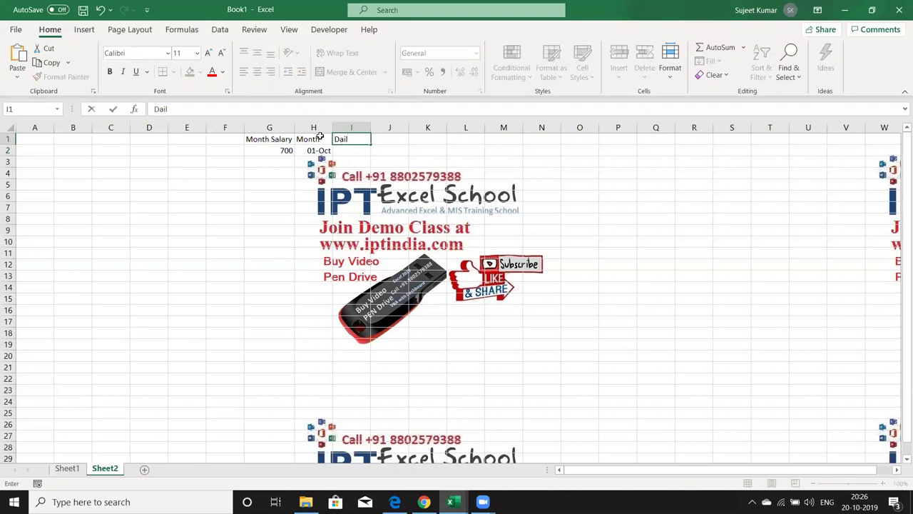
type("y")
key("Return")
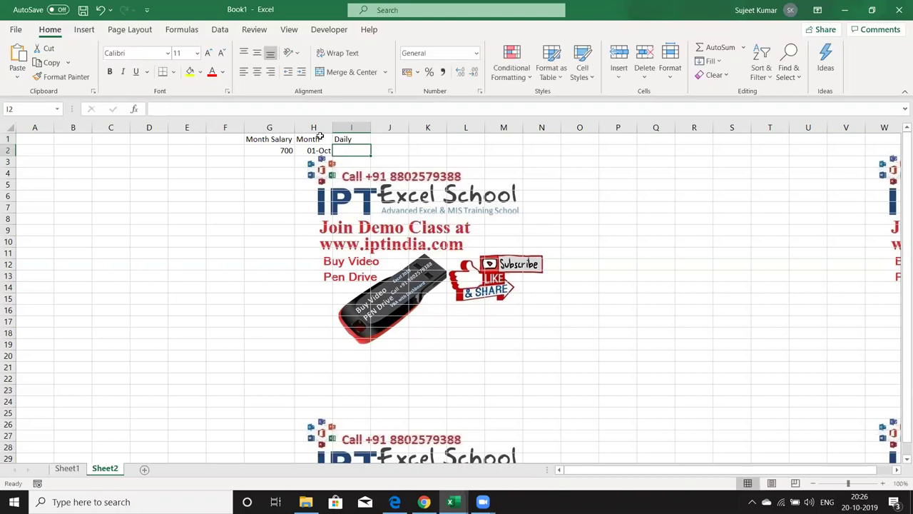
type("=")
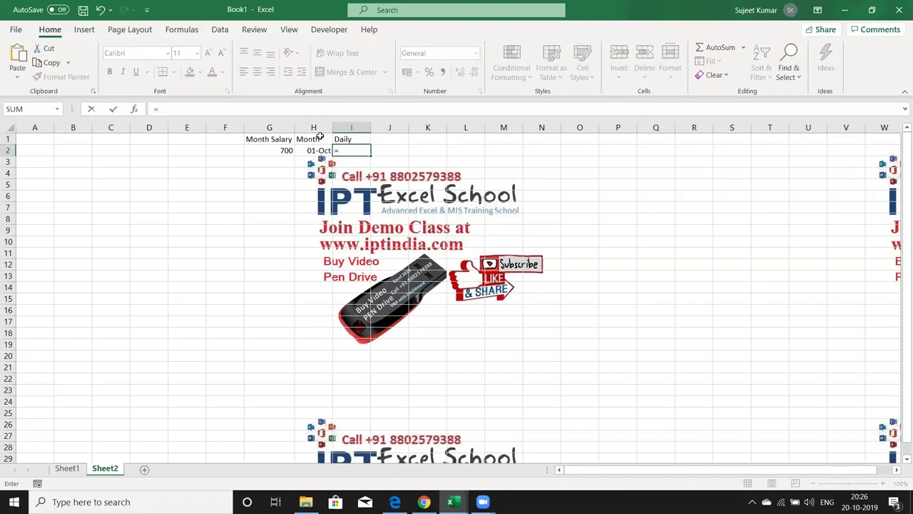
type("day(")
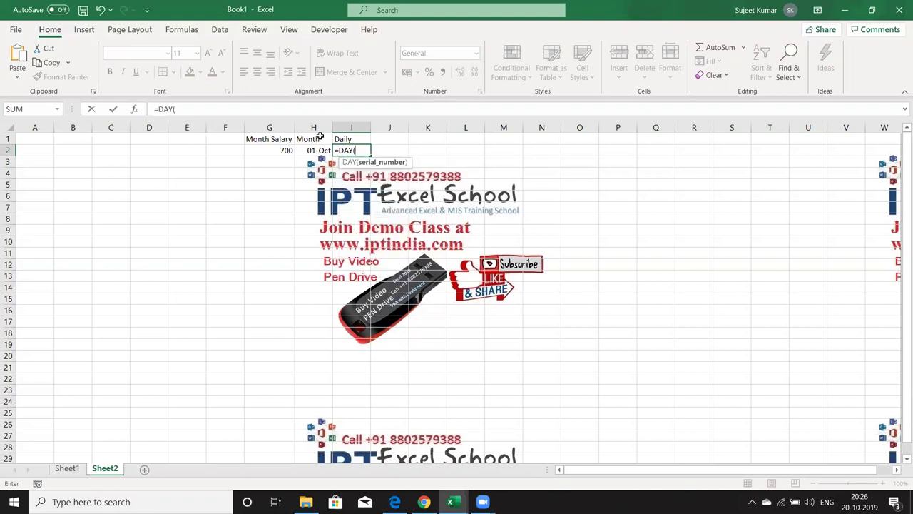
type("eo")
key("Tab")
key("Left")
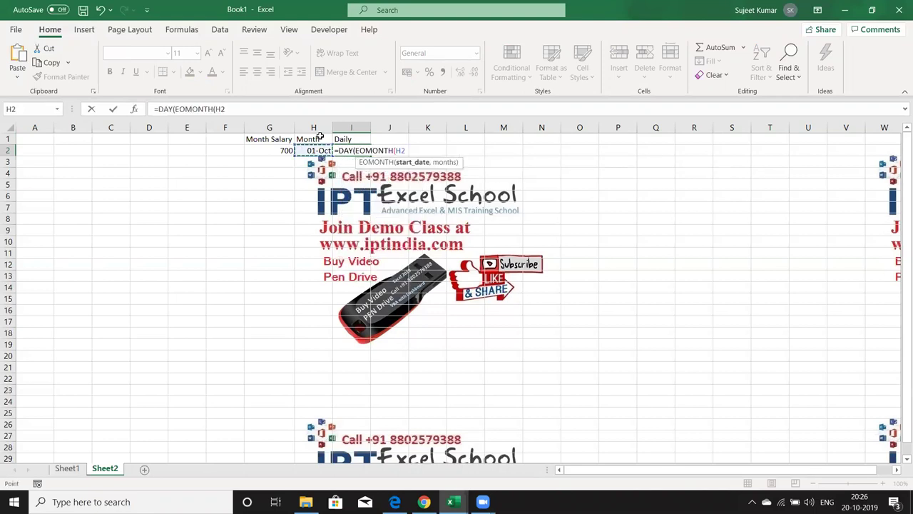
type("1")
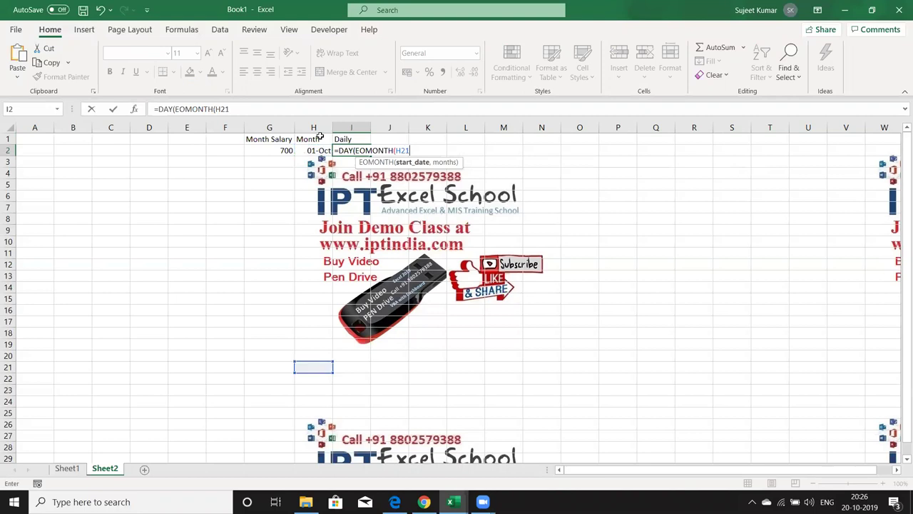
key("BackSpace")
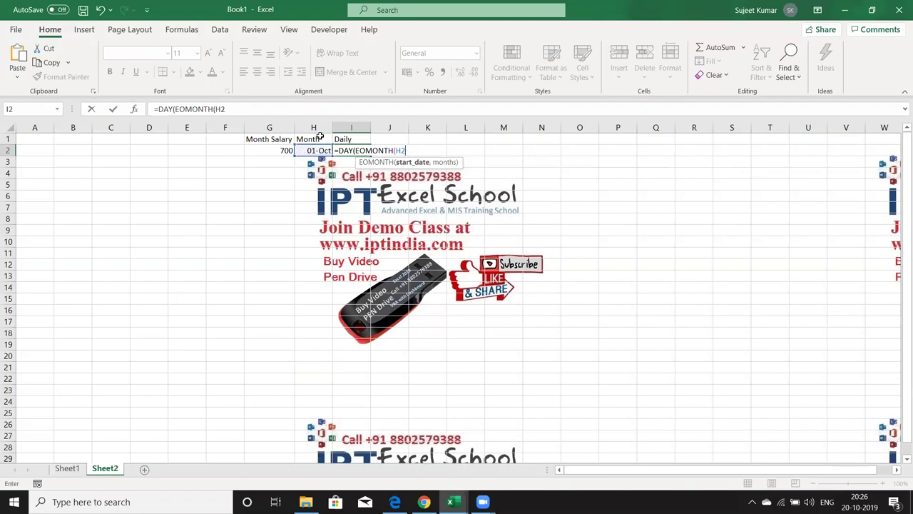
type(",0")
type(")")
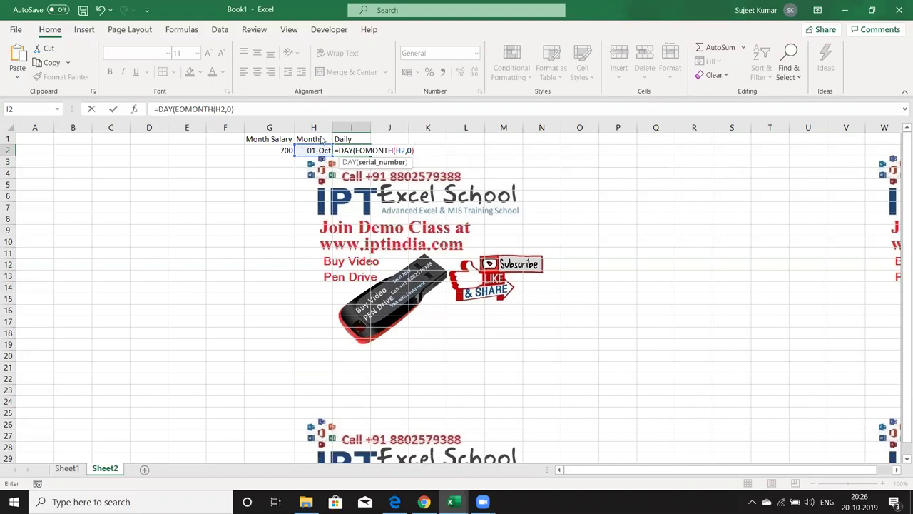
key("Return")
key("Return")
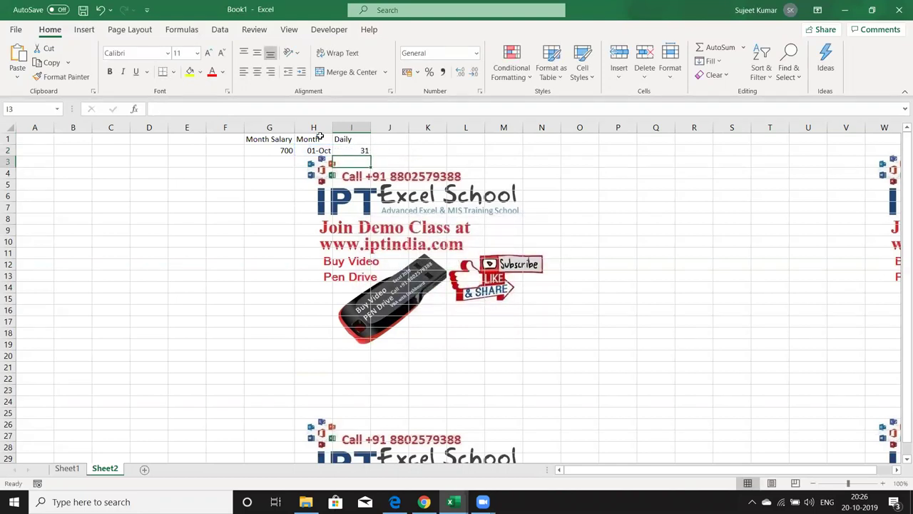
Divide the G2 salary by those days, =G2/DAY(EOMONTH(H2,0)), shown as 22.58065 in General format
key("Up")
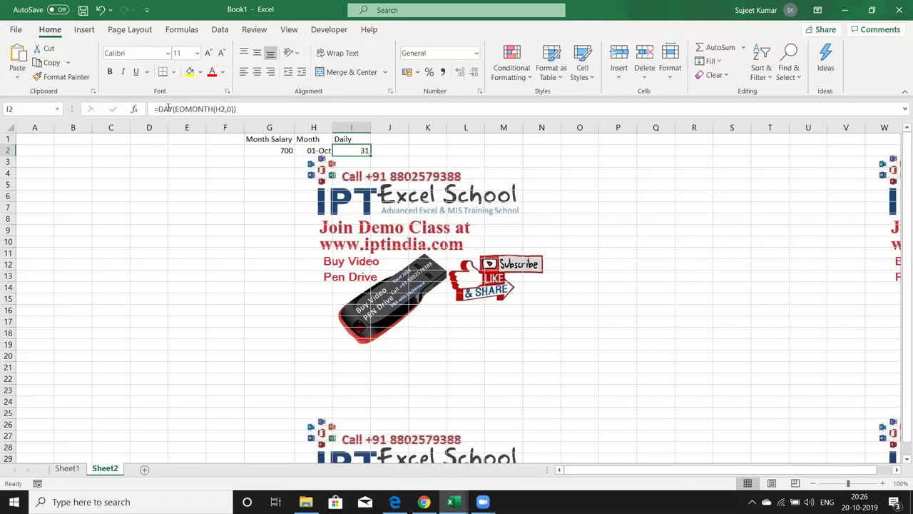
left_click(157, 108)
left_click(260, 148)
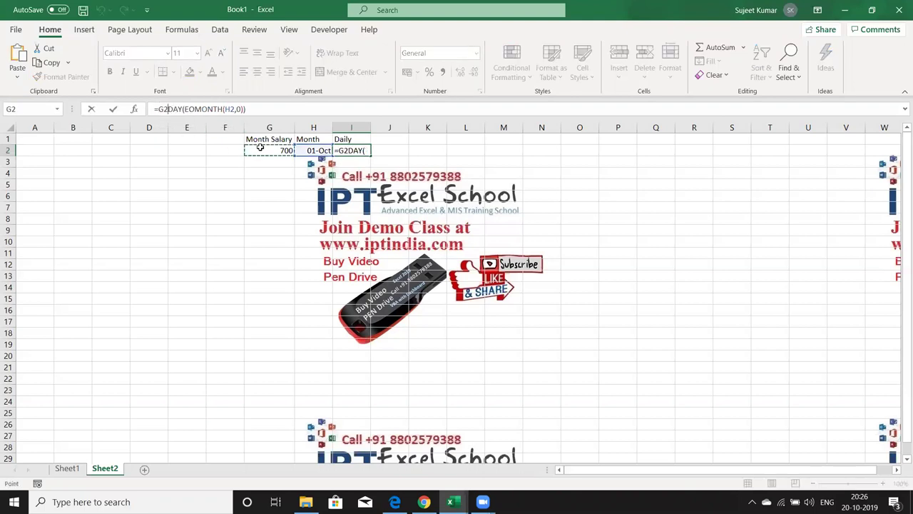
type("/")
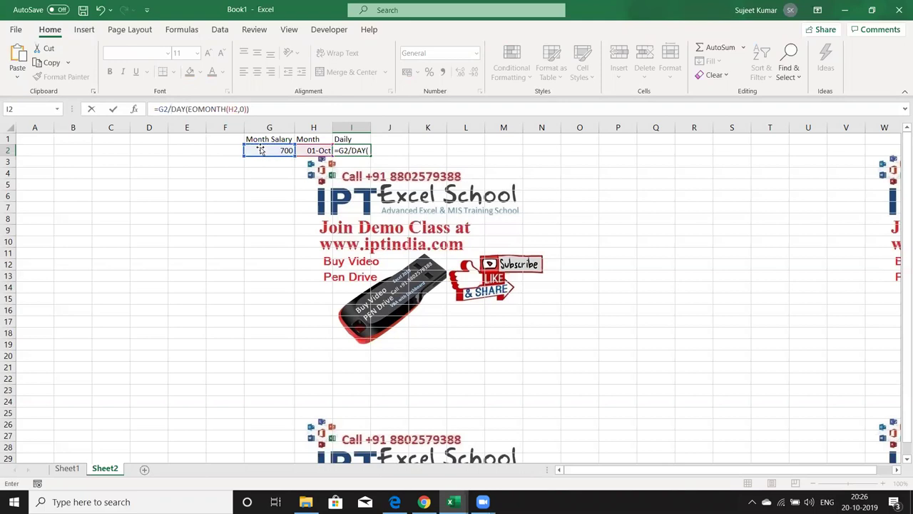
key("Return")
key("Up")
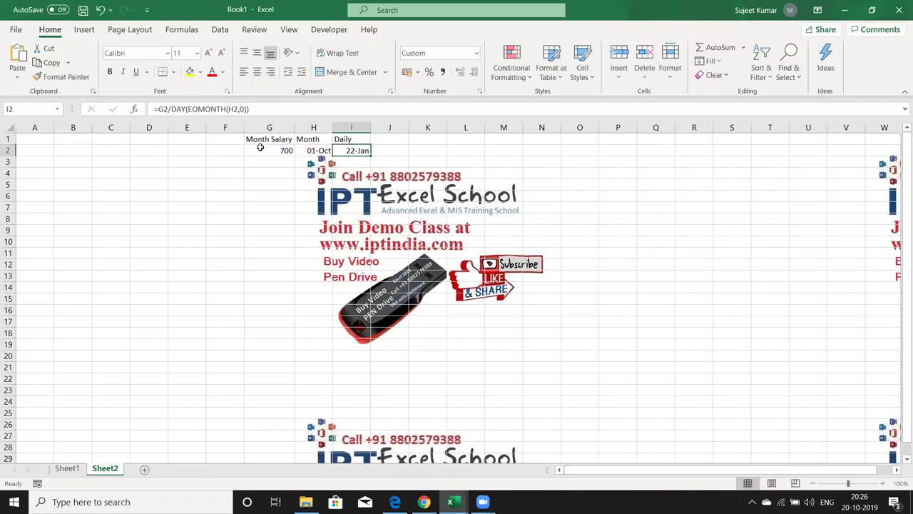
key("ctrl+shift+grave")
key("Up")
key("Right")
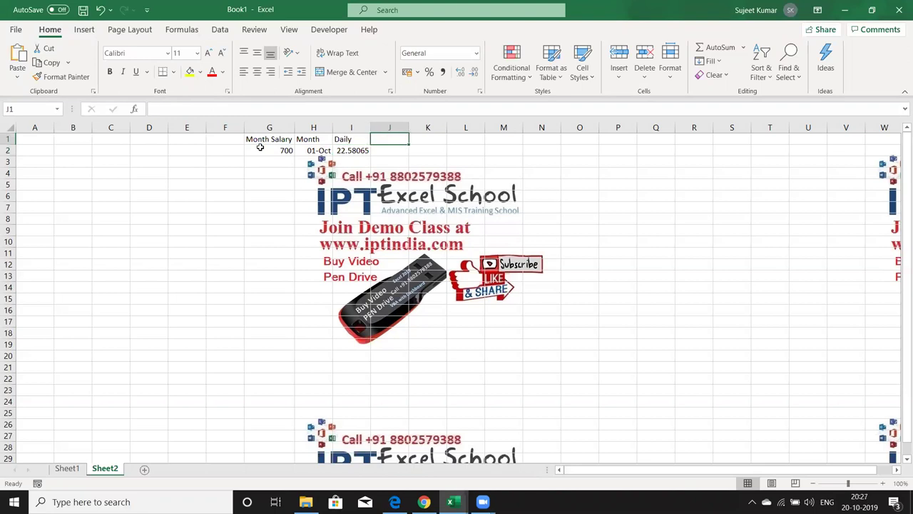
Add a 'Per-M' header in J1 and the formula =(I2/8)/60 in J2, giving 0.047043
type("Per")
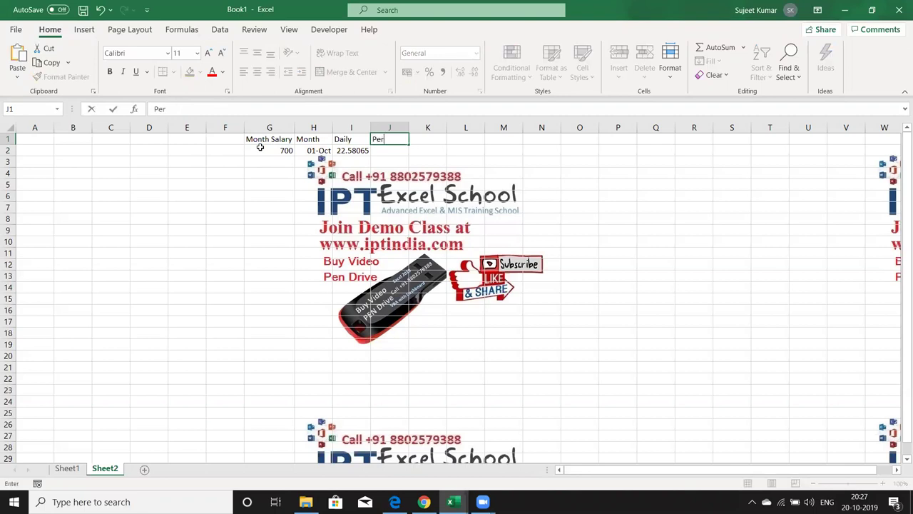
type("-M")
key("Return")
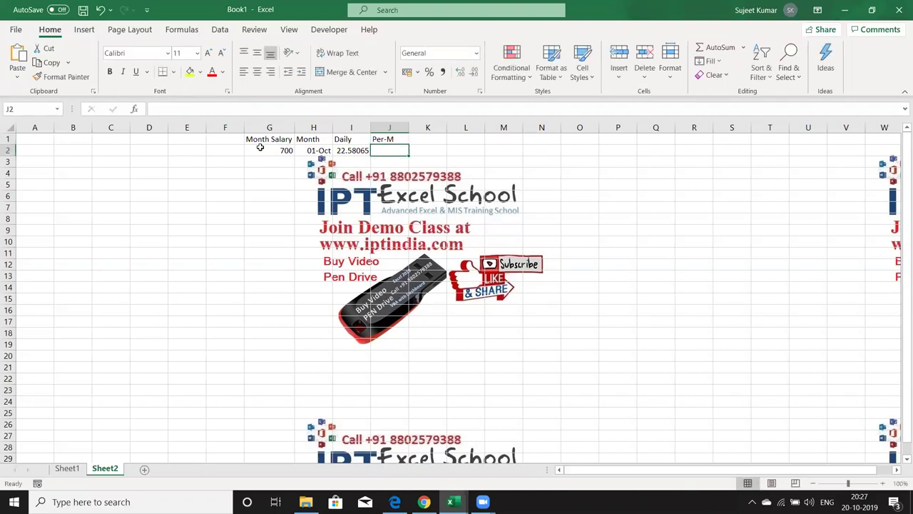
type("=")
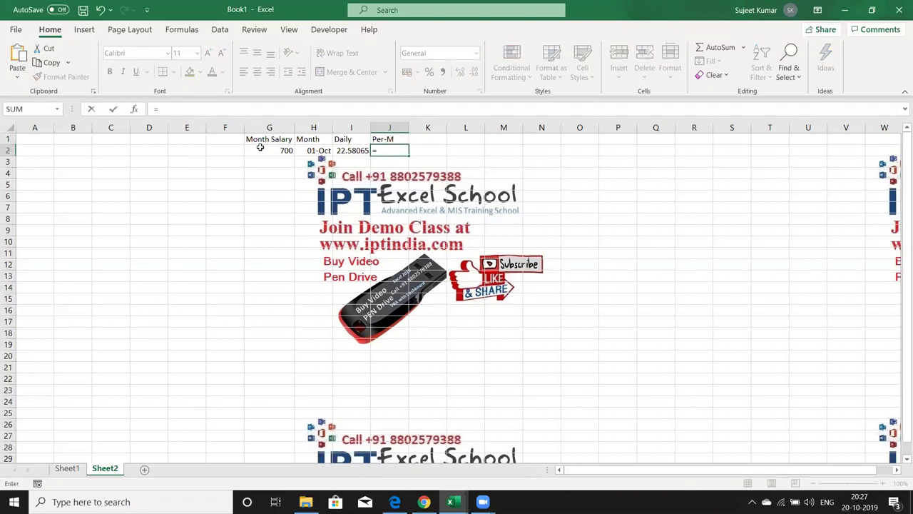
key("Left")
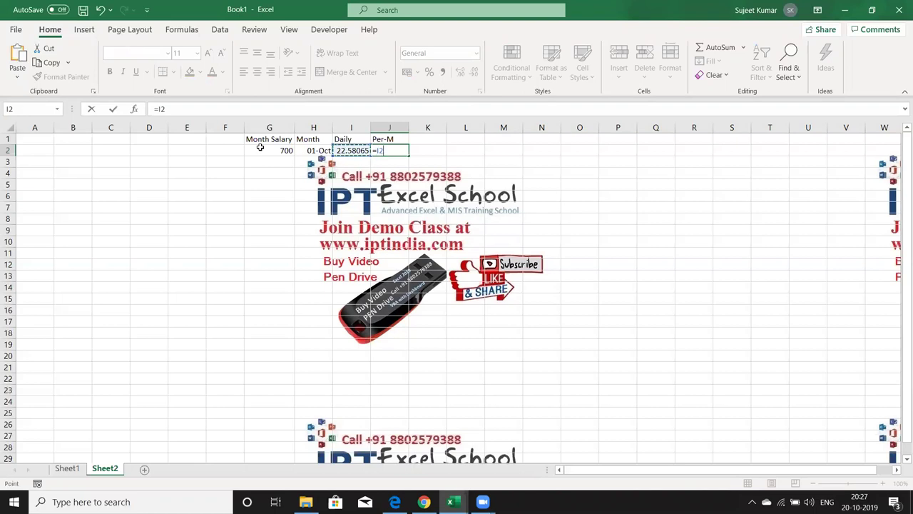
type("/8")
key("BackSpace")
type("(")
type("8/20")
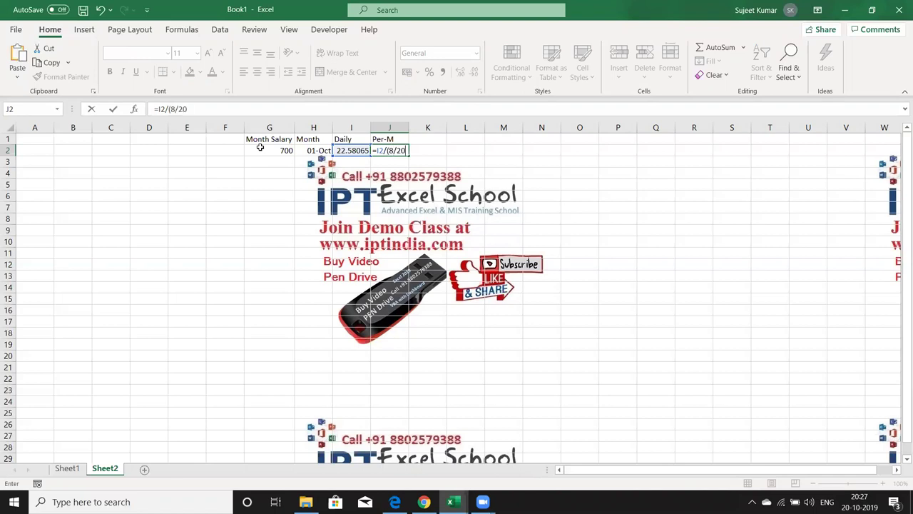
key("BackSpace")
key("BackSpace")
type("60)")
key("BackSpace")
key("BackSpace")
key("BackSpace")
key("BackSpace")
type("8")
left_click(375, 151)
type("(")
type(")/60")
key("Return")
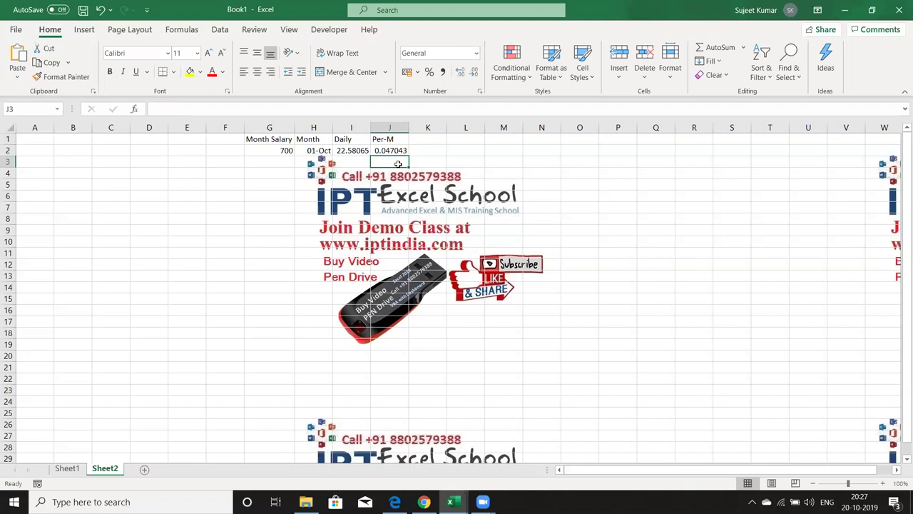
Enter a 1:30 duration in K2
left_click(394, 150)
left_click(425, 150)
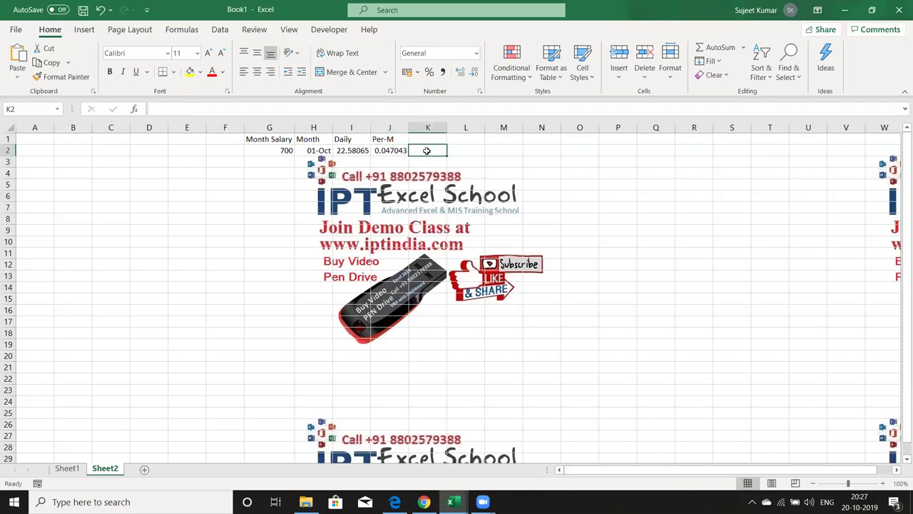
type("1")
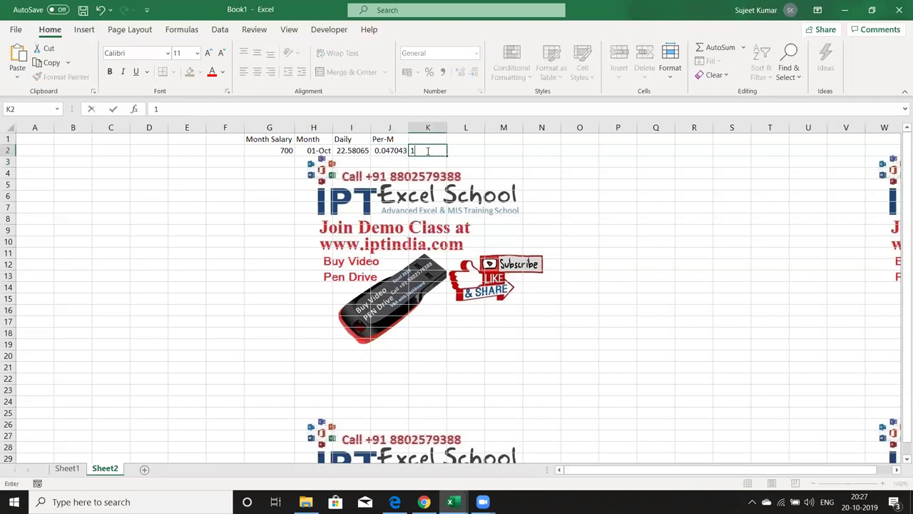
type(":30")
key("Return")
Convert K2 to minutes in L2 with =TEXT(K2,"[m]"), showing 90
left_click(426, 151)
key("Right")
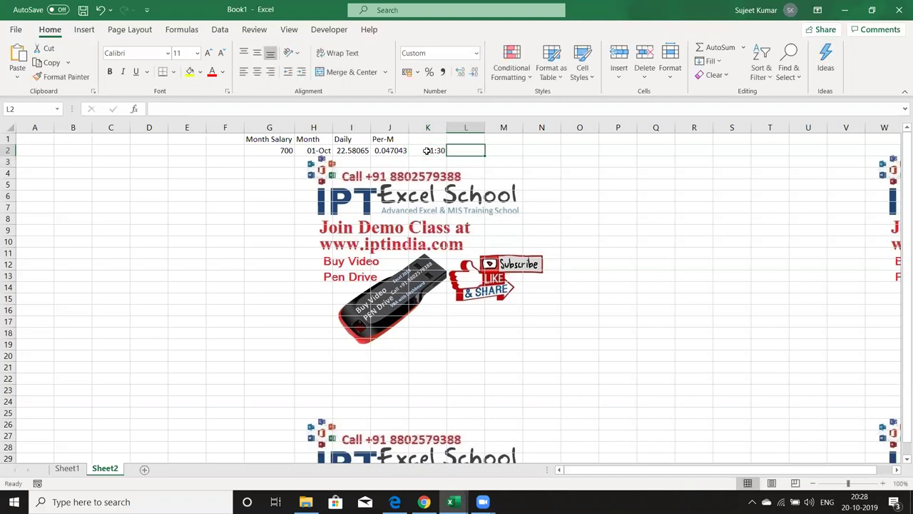
type("=te")
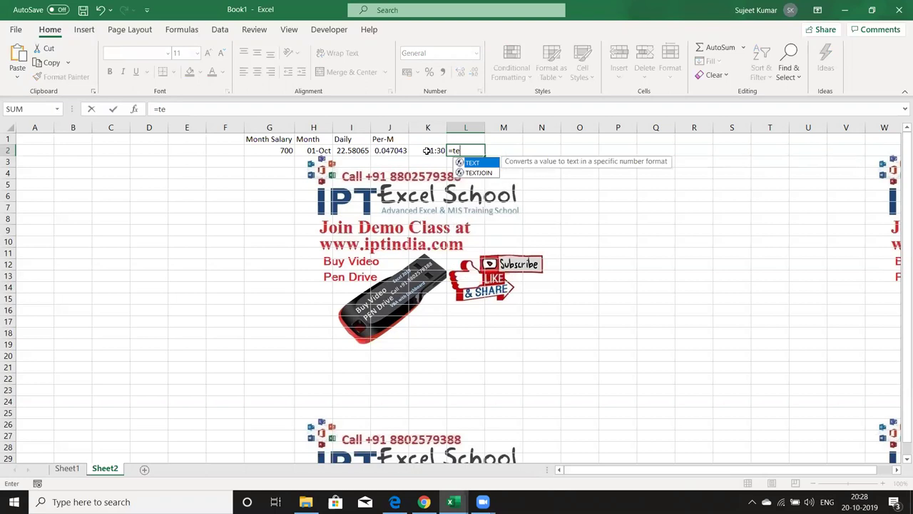
key("Tab")
left_click(426, 150)
type(",\"")
type("m]")
type("\")")
key("Return")
key("Return")
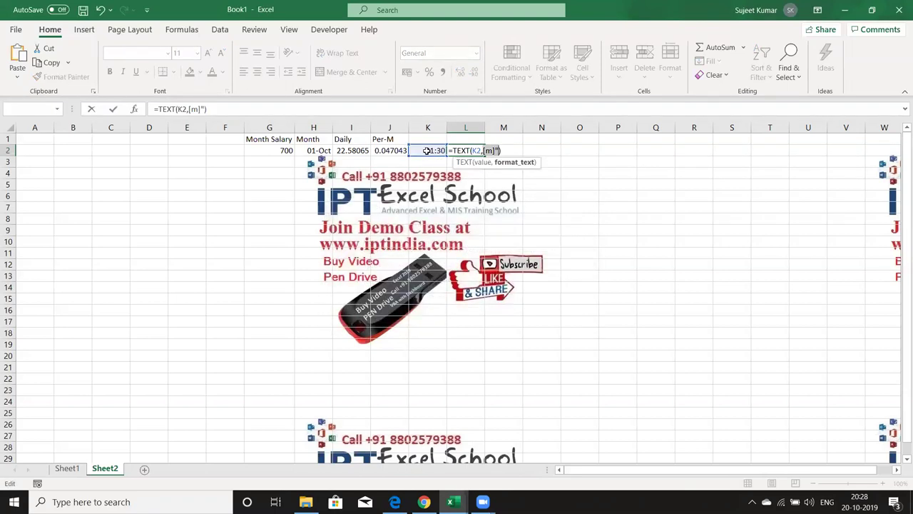
left_click(485, 151)
type("\"")
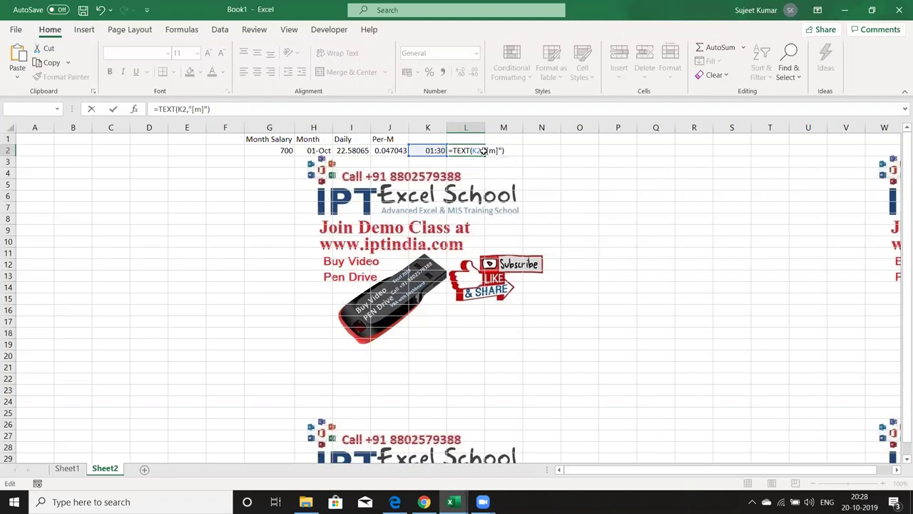
key("Return")
left_click(483, 150)
Multiply K2 by L2 in M2 and show the result 5.625 in General format
left_click(486, 151)
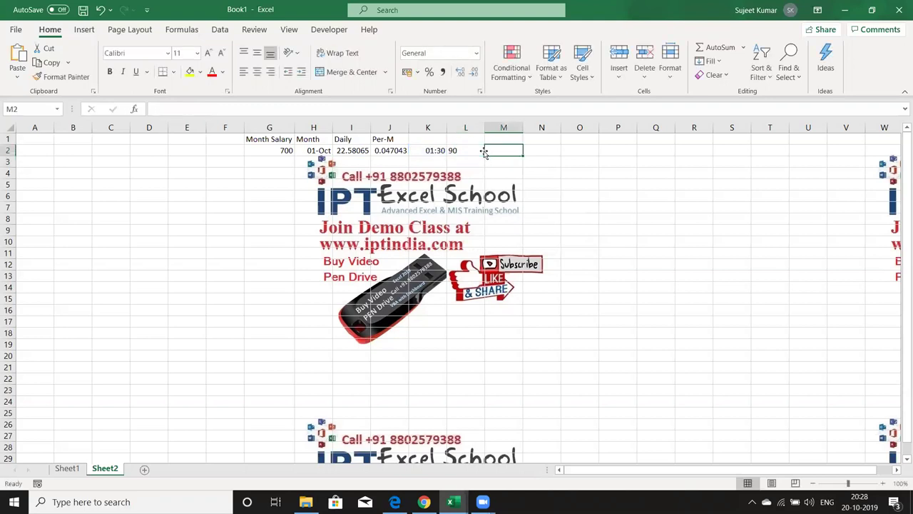
type("=")
key("Left")
key("Left")
type("*")
key("Left")
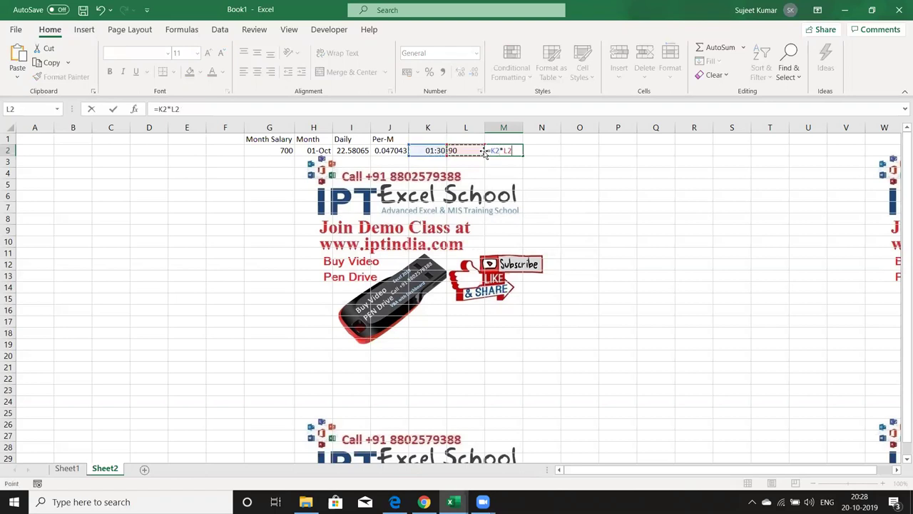
key("Return")
key("Up")
key("ctrl+shift+asciitilde")
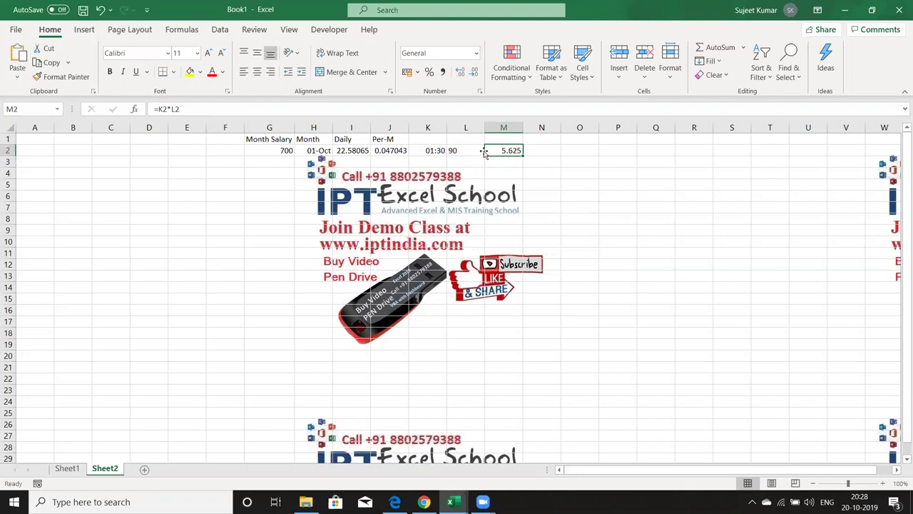
Compute the hourly rate in I3 with =I2/8
left_click(402, 164)
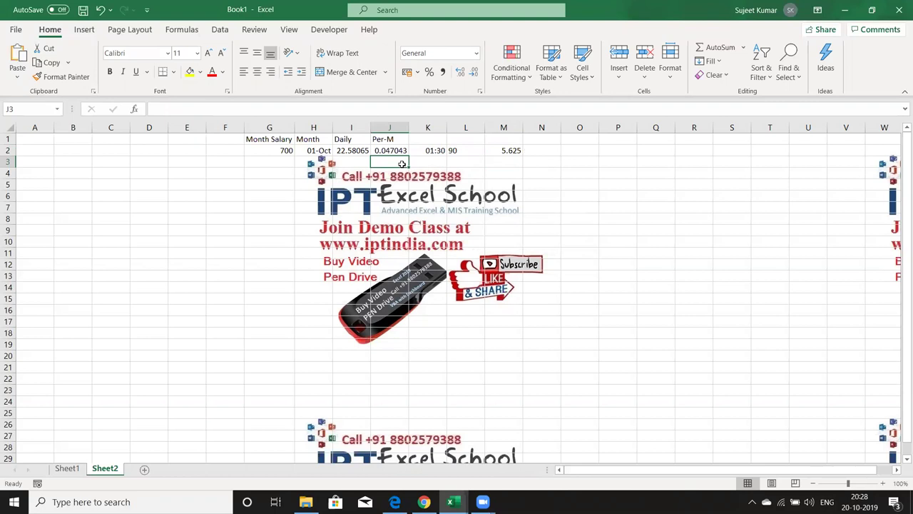
key("Left")
type("=")
key("Up")
type("/8")
key("Return")
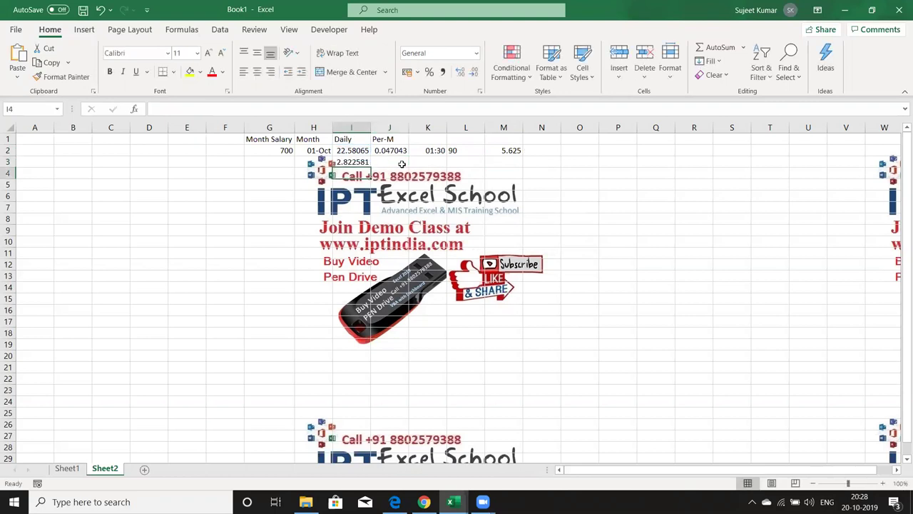
key("Up")
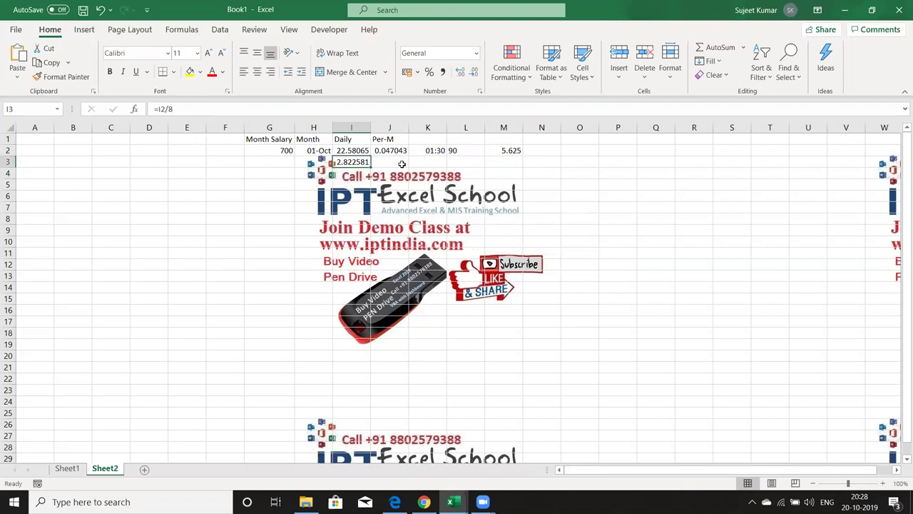
key("Right")
type("=")
key("Left")
type("1.5")
key("Return")
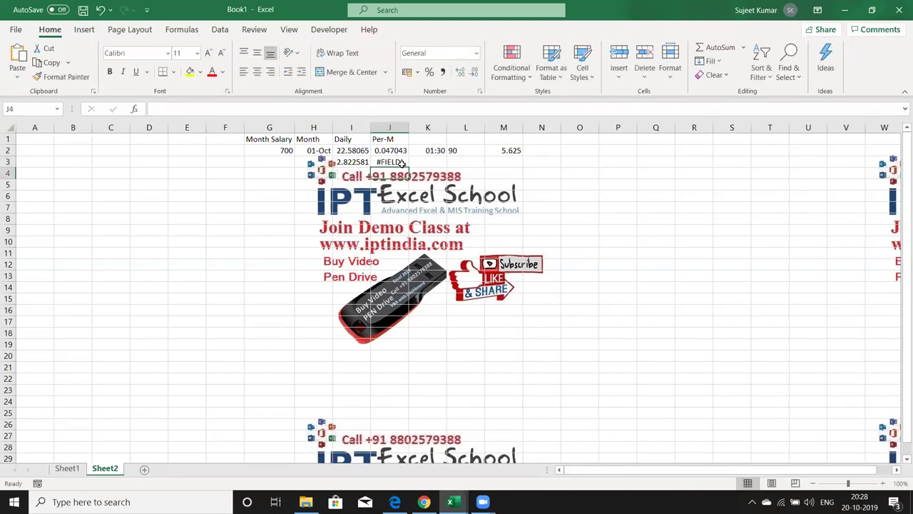
left_click(401, 163)
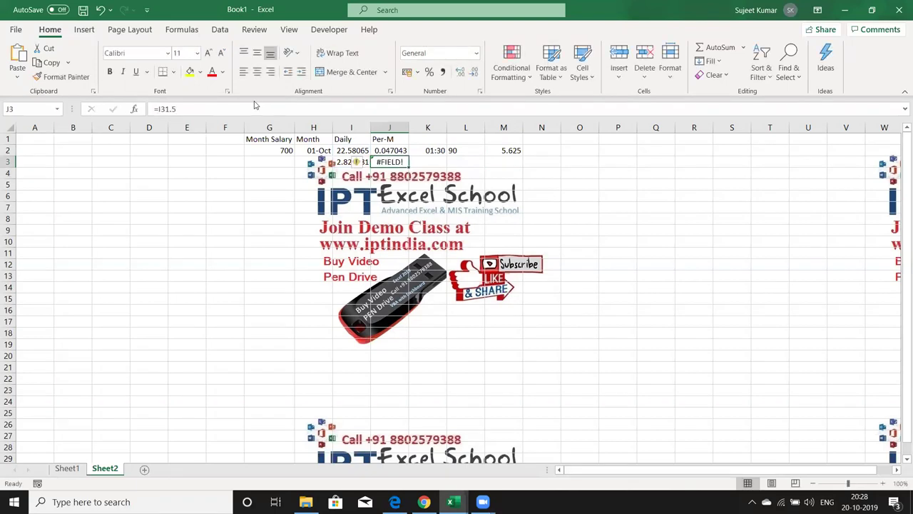
left_click(165, 109)
type("*")
key("Return")
key("Up")
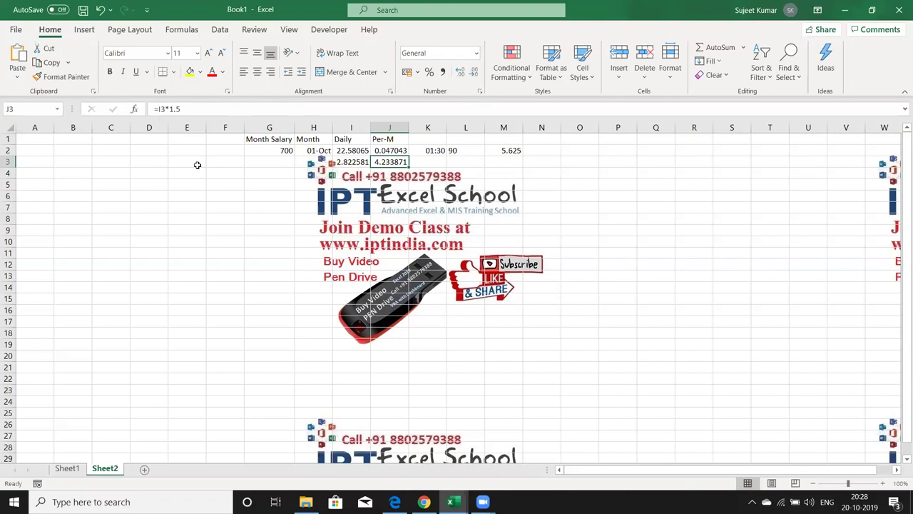
key("Delete")
key("Left")
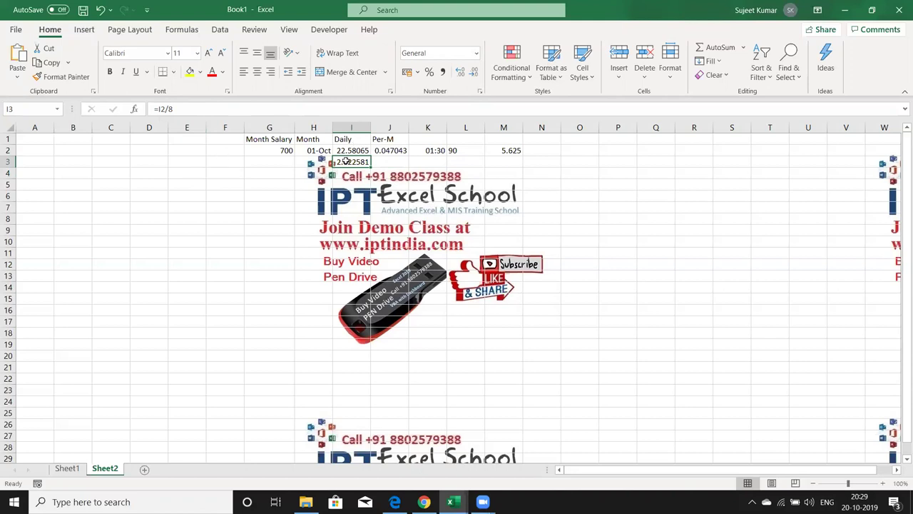
Enter the per-minute rate =I3/60 in J3
double_click(345, 162)
key("Return")
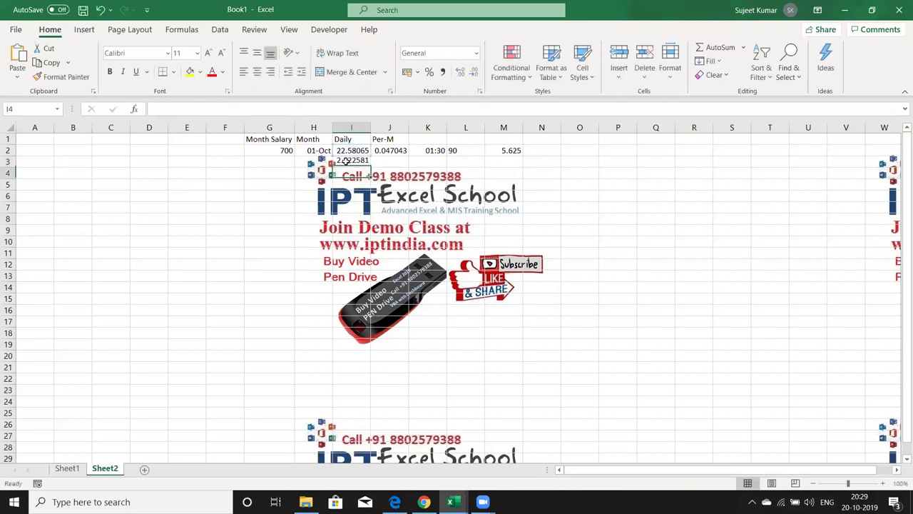
left_click(345, 162)
key("Right")
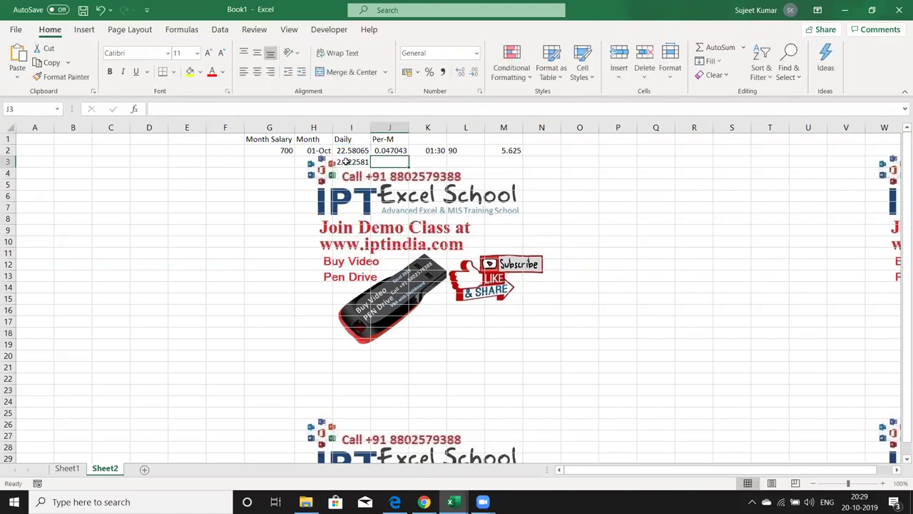
type("=")
key("Left")
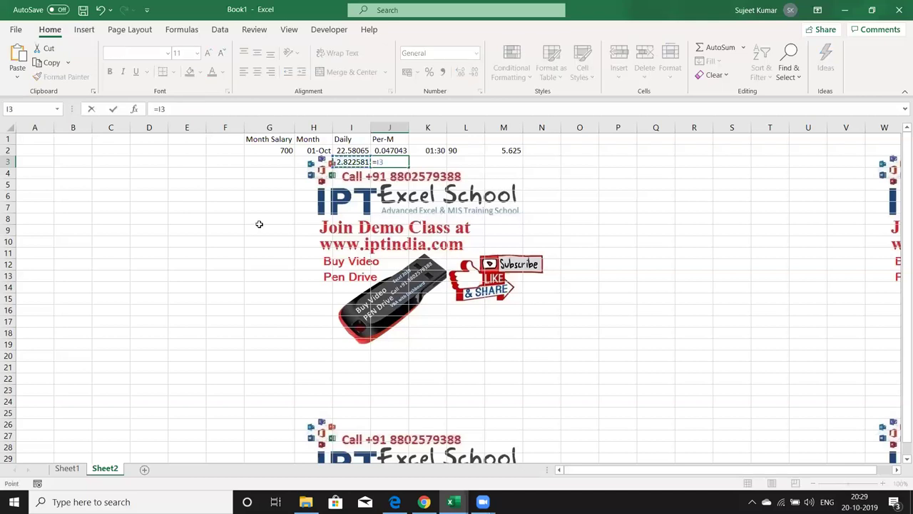
type("/60")
key("Return")
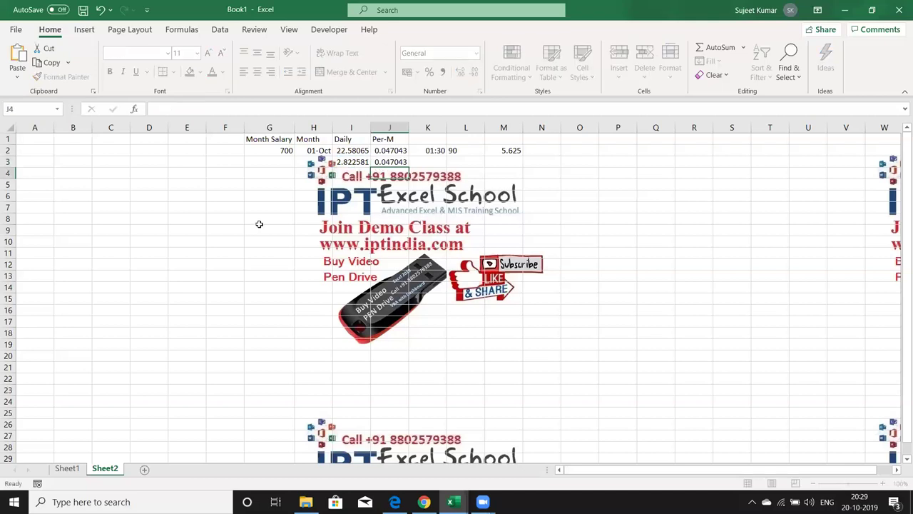
Clear the helper cells I3 and J3
key("Up")
key("Left")
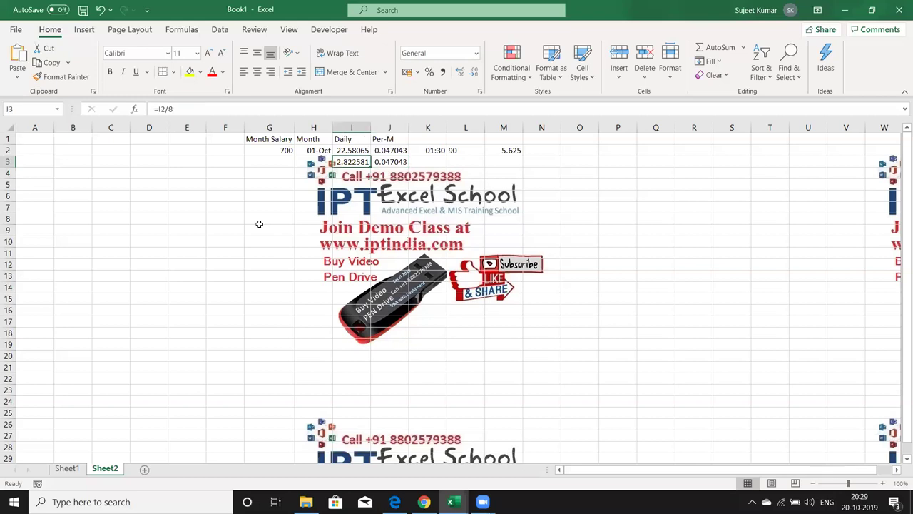
key("shift+Right")
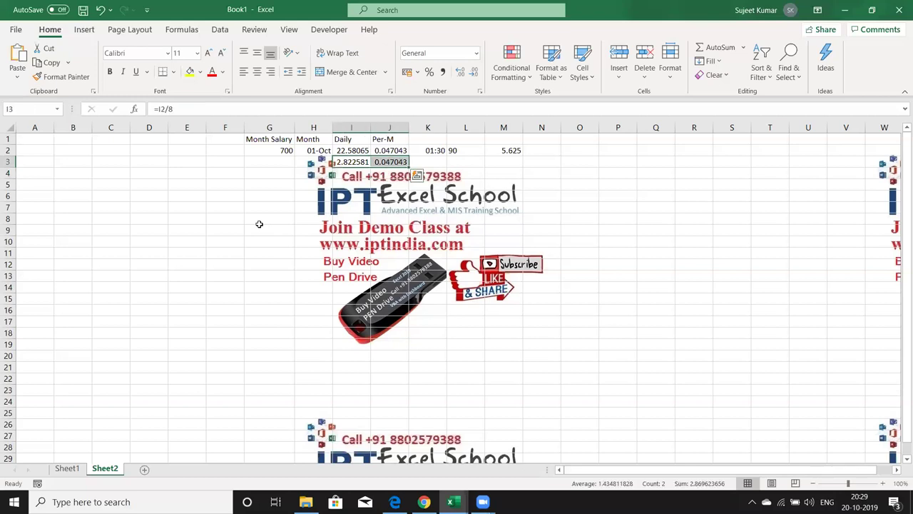
key("Delete")
key("Up")
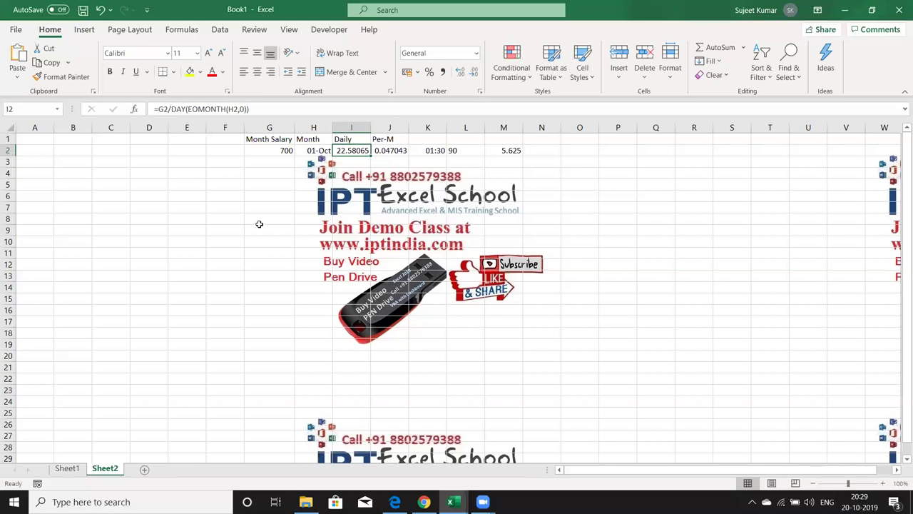
left_click(259, 224)
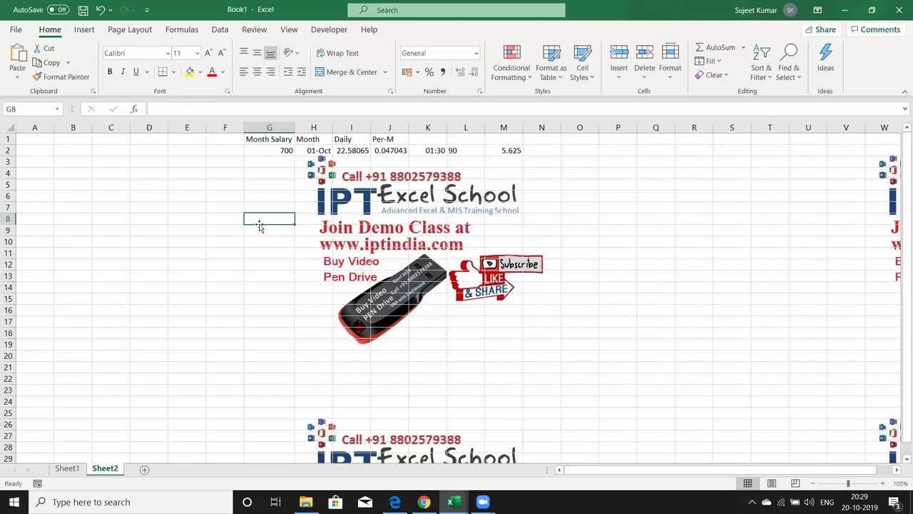
Change K2's duration entry to (01:30:00)*24 and apply General format
key("Up")
key("Right")
key("Right")
key("Right")
key("Up")
key("Up")
key("Up")
key("Up")
key("Up")
key("Right")
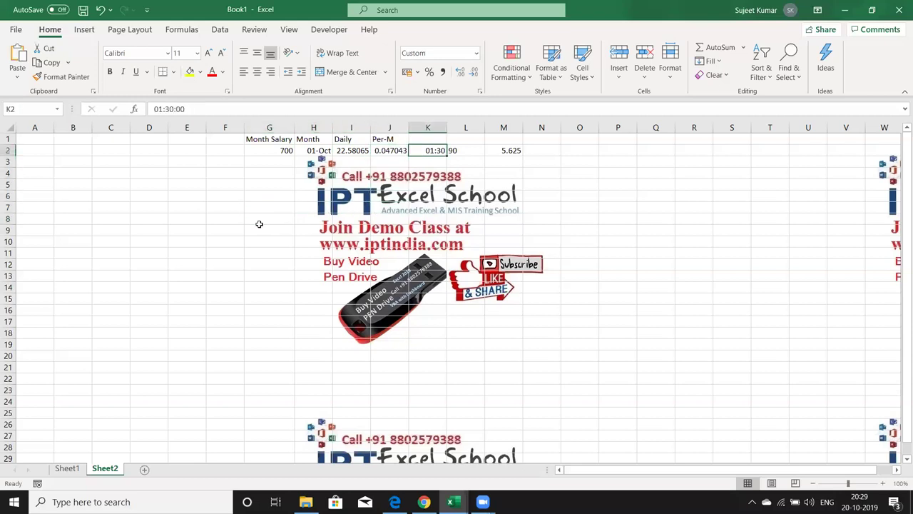
left_click(154, 109)
type("(")
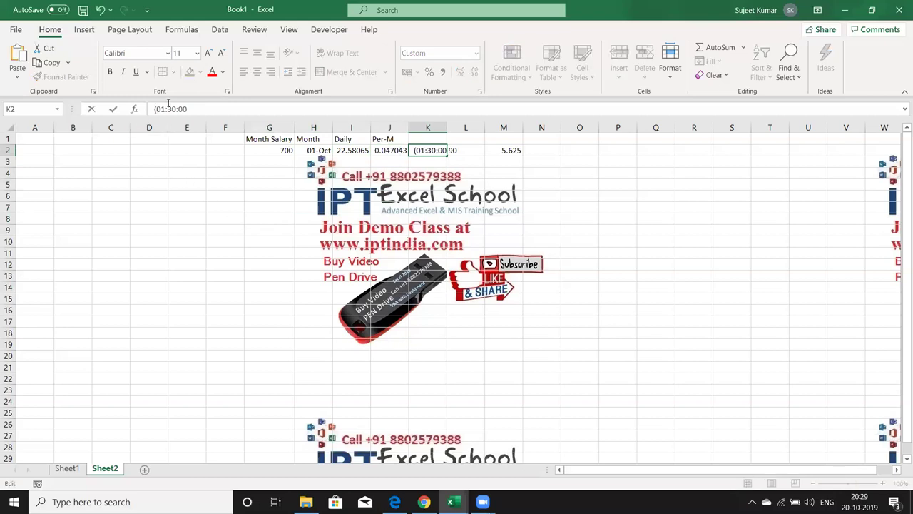
left_click(197, 107)
type(")*24")
key("Return")
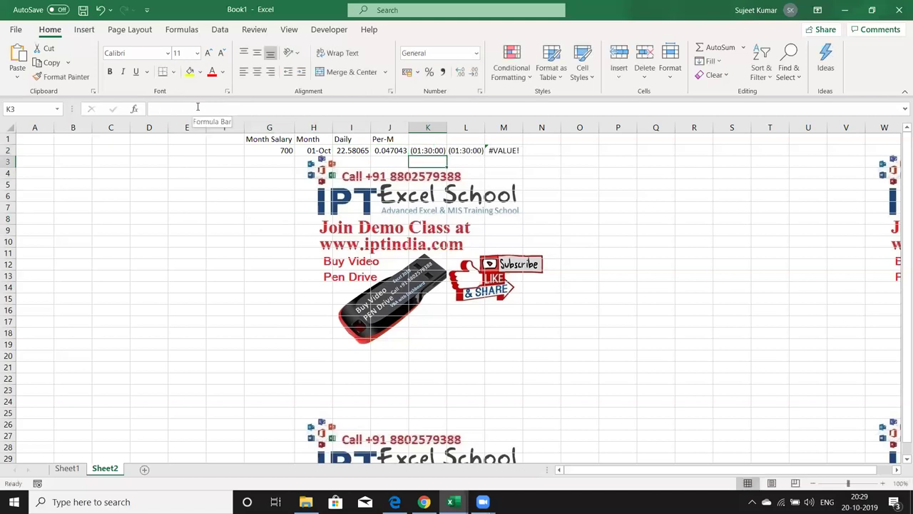
key("Up")
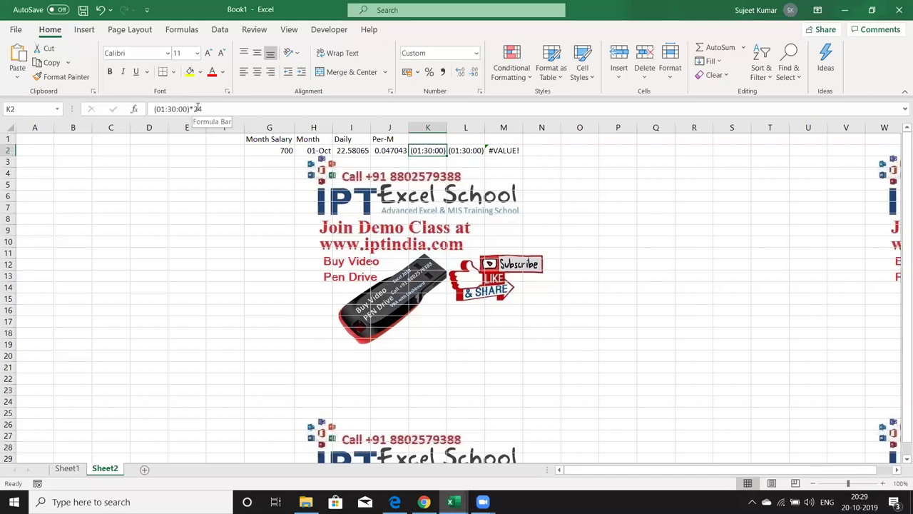
key("ctrl+shift+asciitilde")
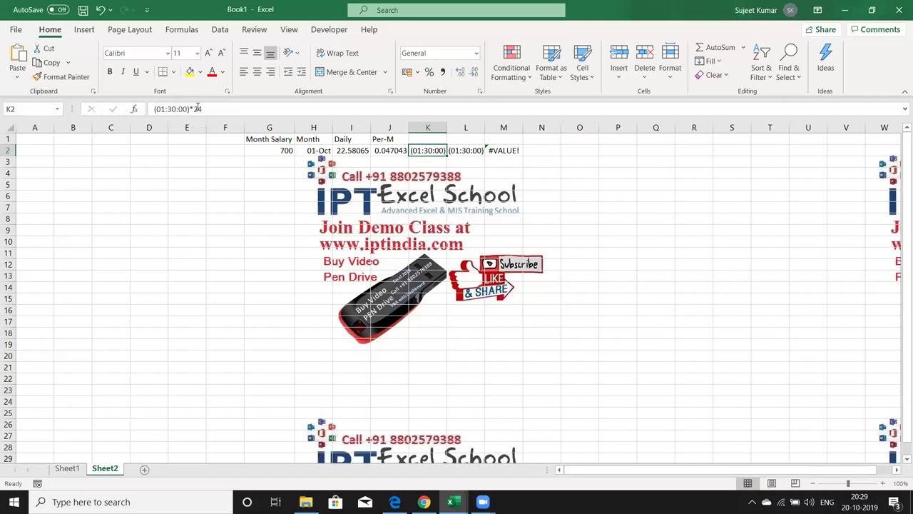
Try K2 as a formula, then after the error keep (01:30:00)*24 as plain text
left_click(148, 109)
type("=")
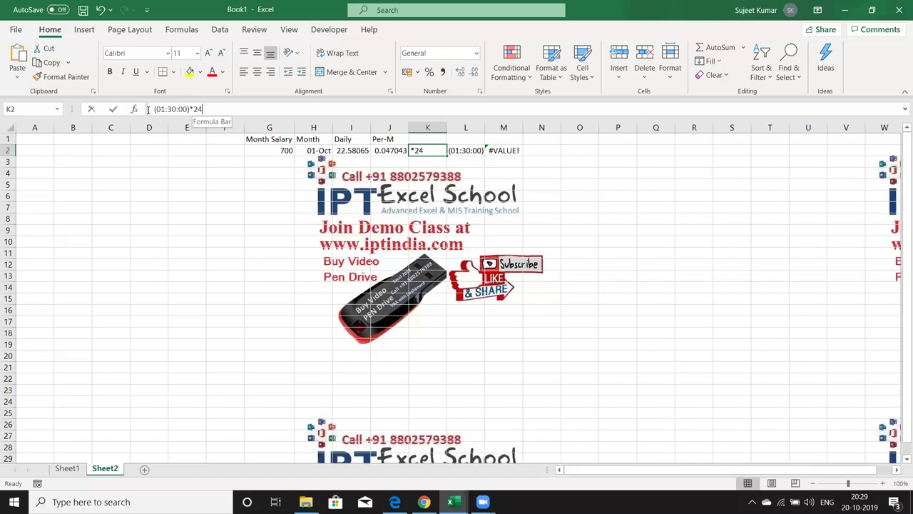
key("Return")
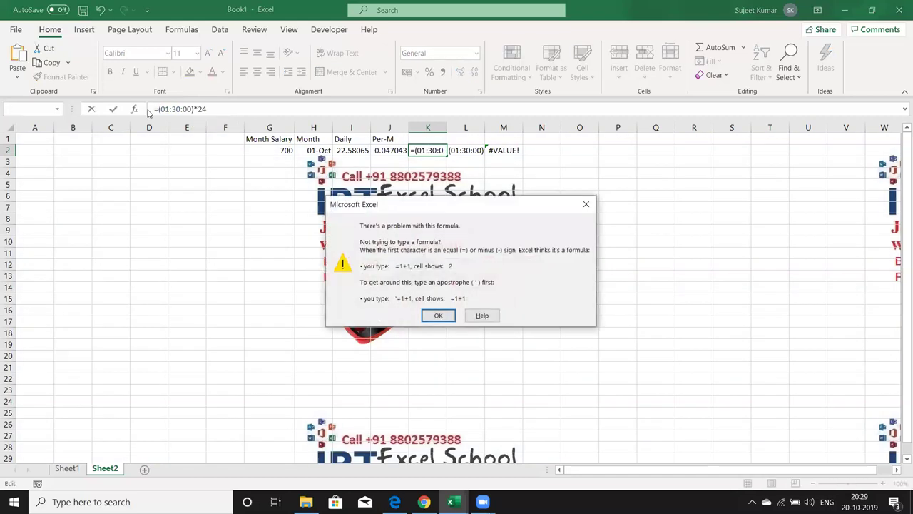
key("Return")
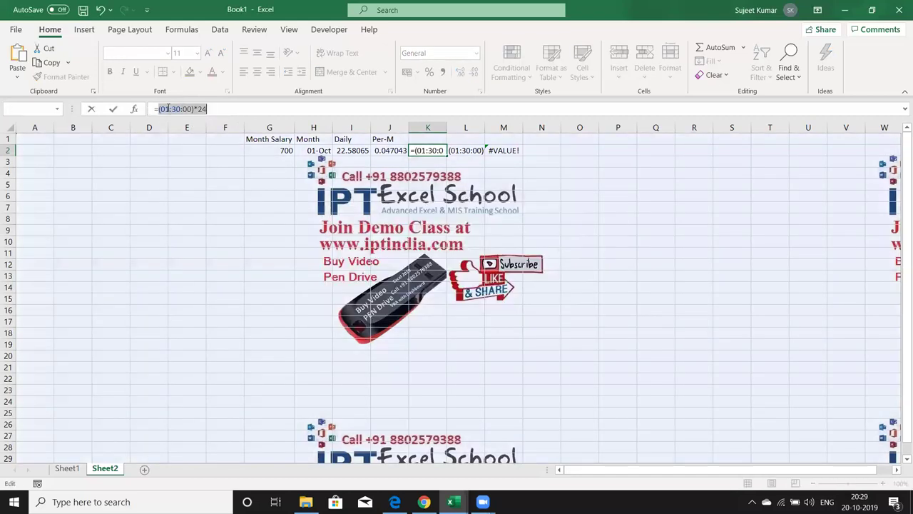
left_click(161, 109)
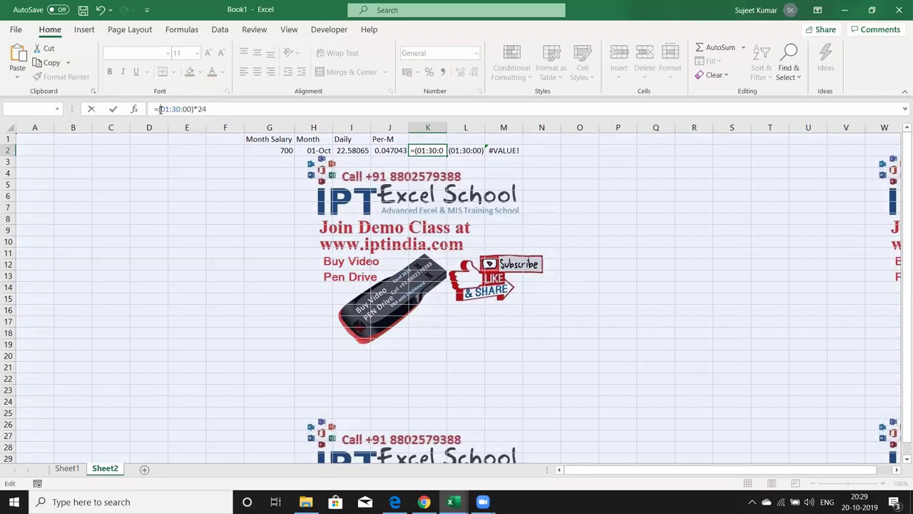
key("BackSpace")
key("ctrl+Return")
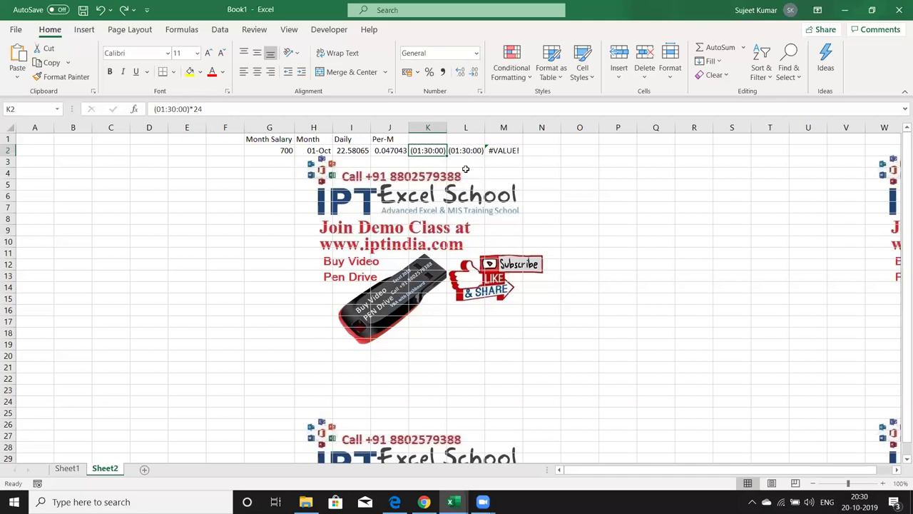
Clear the leftover test cells K2 through M2
left_click(480, 157)
left_click_drag(424, 153, 521, 151)
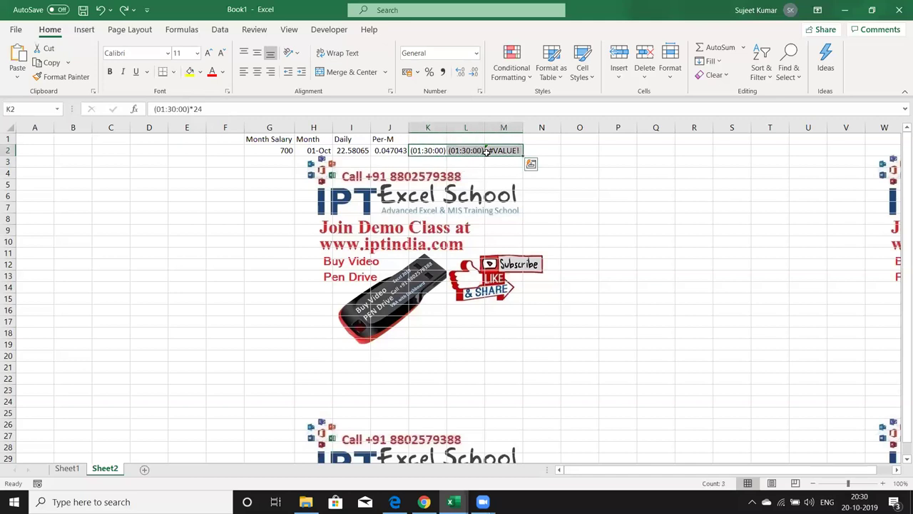
key("Delete")
Type the headers 'Reprting Time' in A1 and 'Leave Time' in B1
left_click(48, 143)
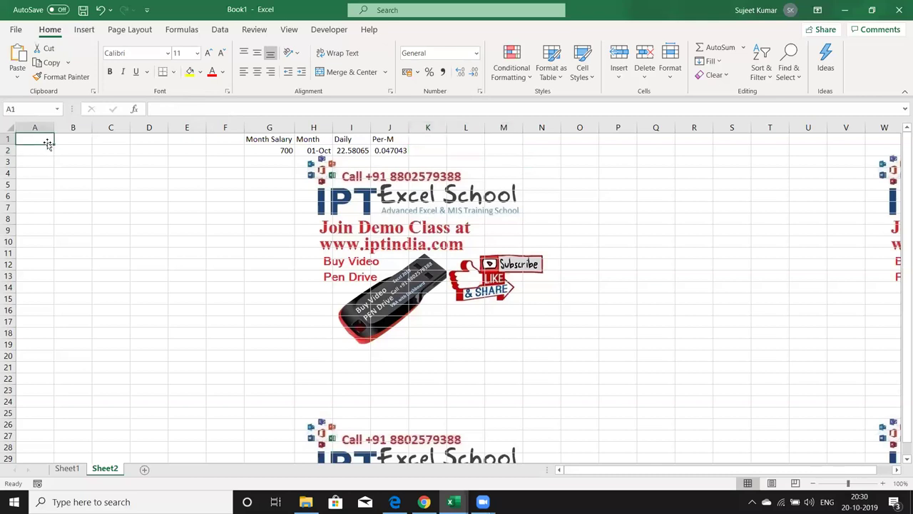
type("Re")
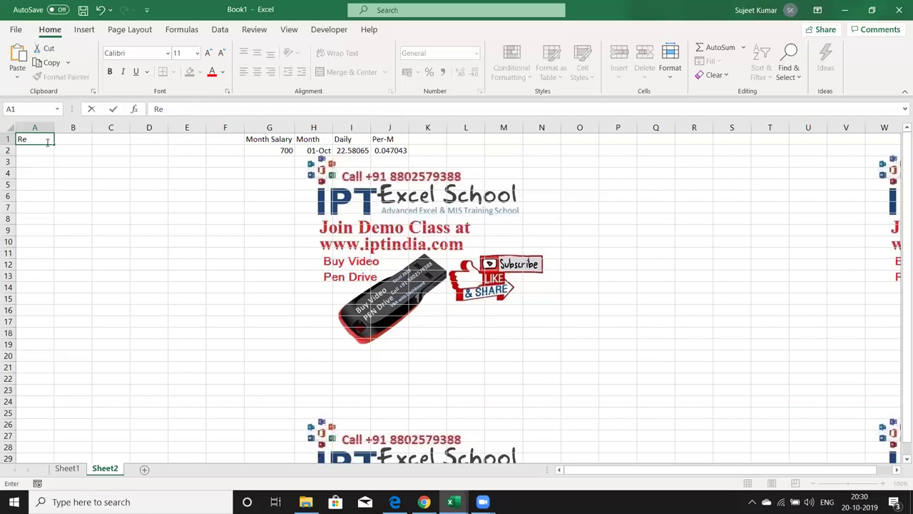
type("prtin")
type("g Time")
key("Tab")
left_click_drag(54, 126, 54, 126)
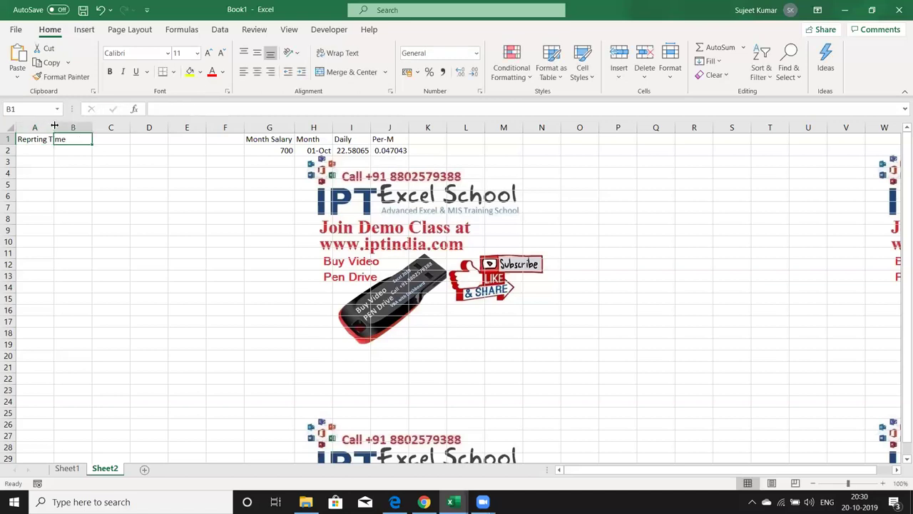
type("Leave ")
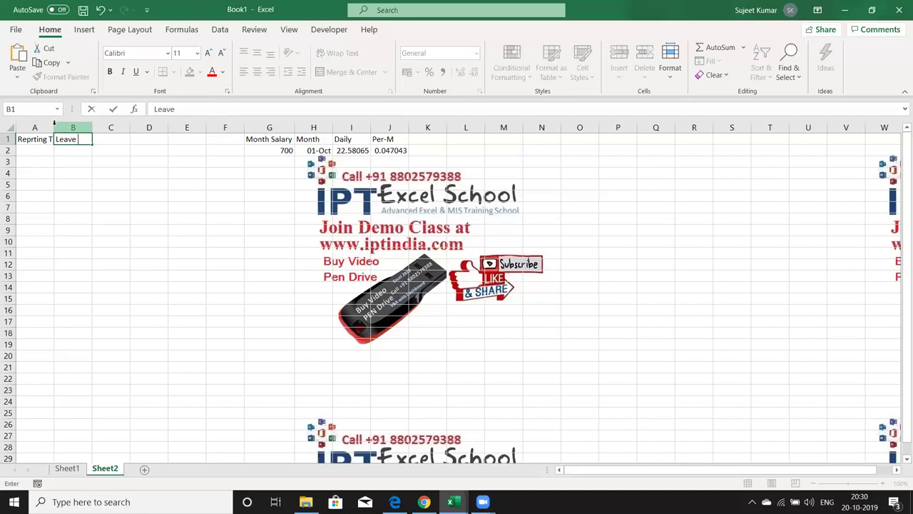
type("Ticm")
key("BackSpace")
key("BackSpace")
type("me")
key("Return")
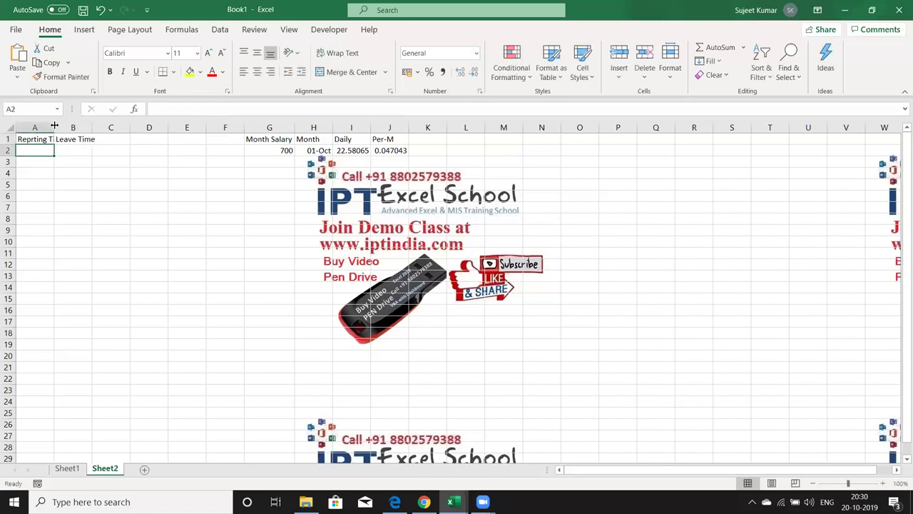
AutoFit columns A and B to fit the new headers
left_click_drag(279, 149, 406, 148)
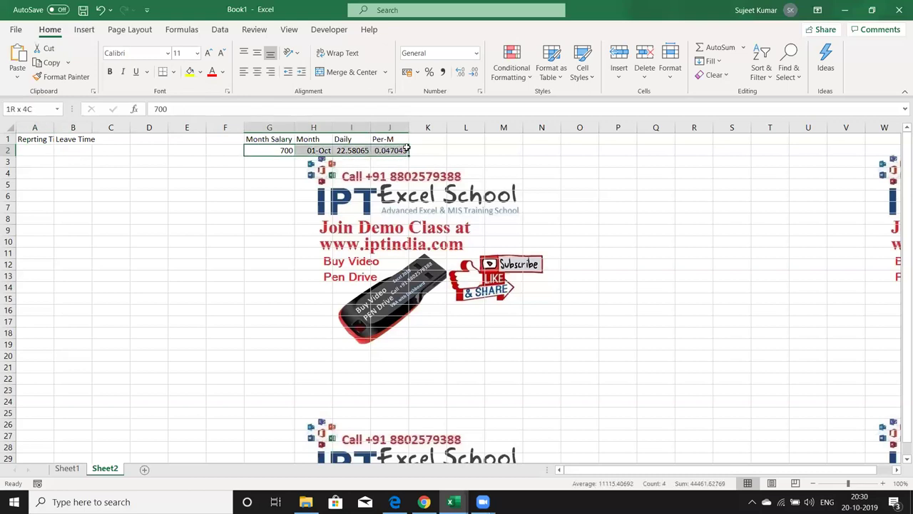
left_click(88, 138)
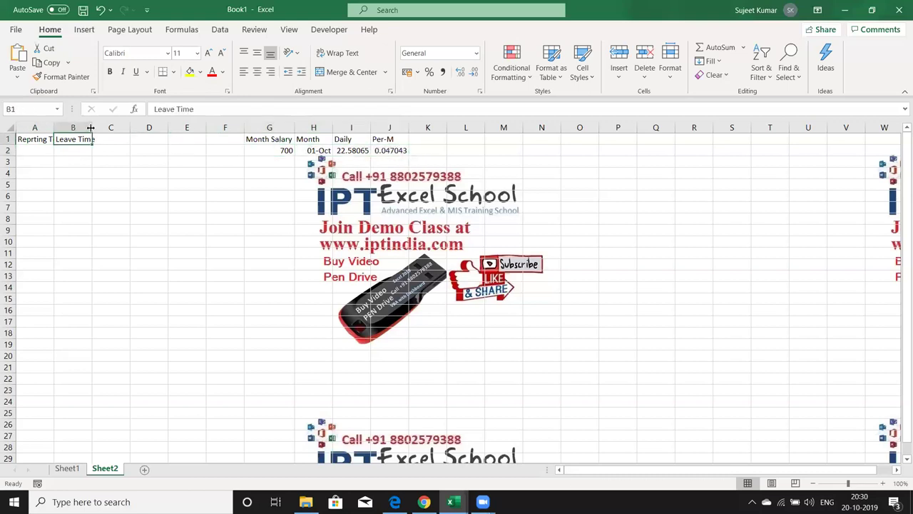
double_click(91, 127)
double_click(53, 127)
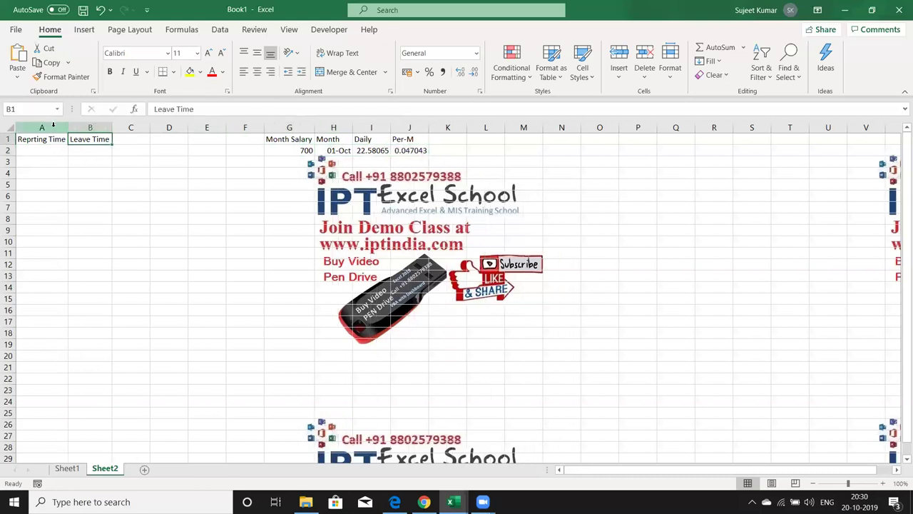
left_click(52, 147)
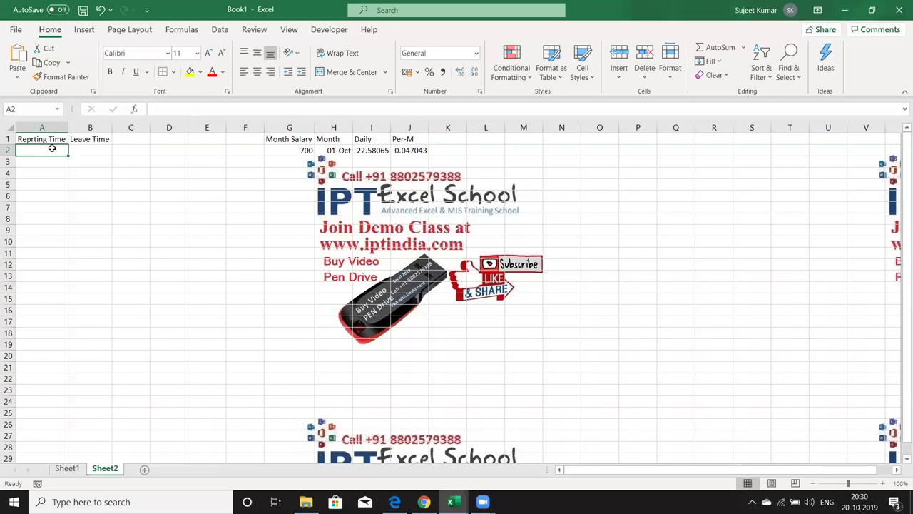
type("20")
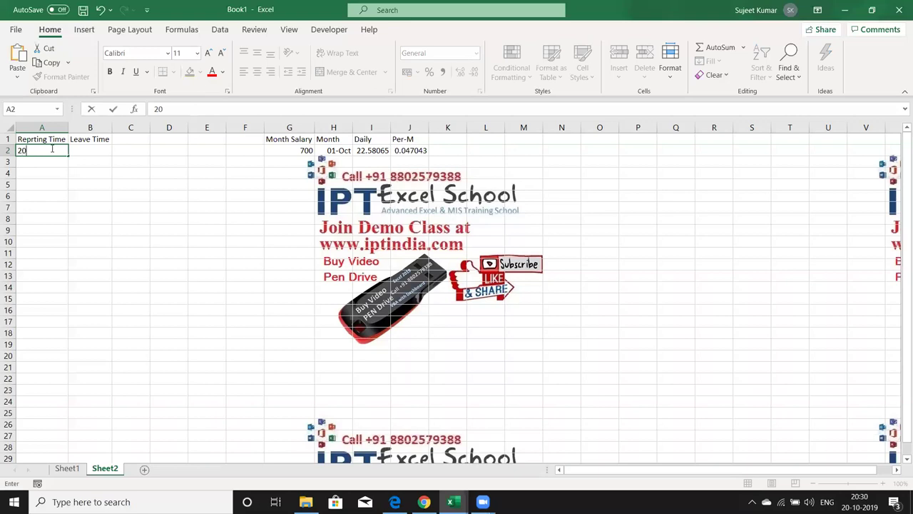
type("10")
key("BackSpace")
key("BackSpace")
type("-20")
key("BackSpace")
key("BackSpace")
key("BackSpace")
type("-10-2019")
type(" 14:00")
key("Return")
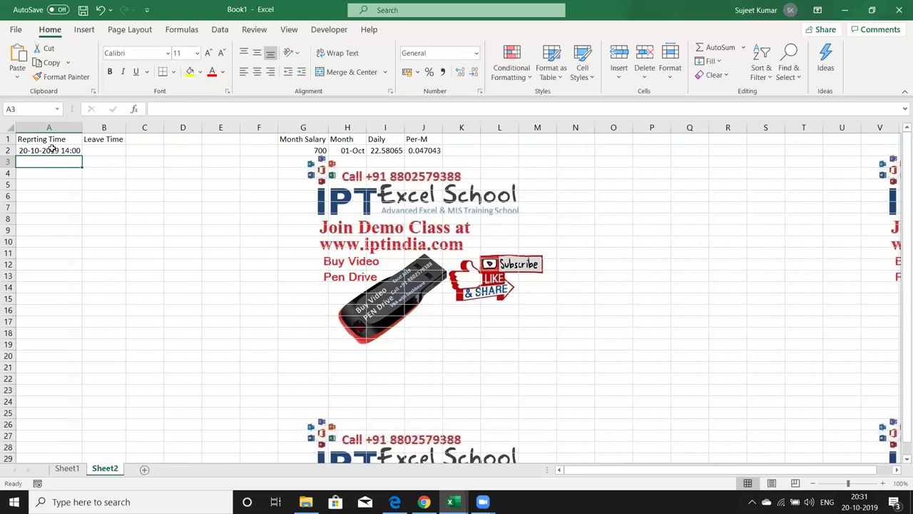
left_click(87, 149)
type("21")
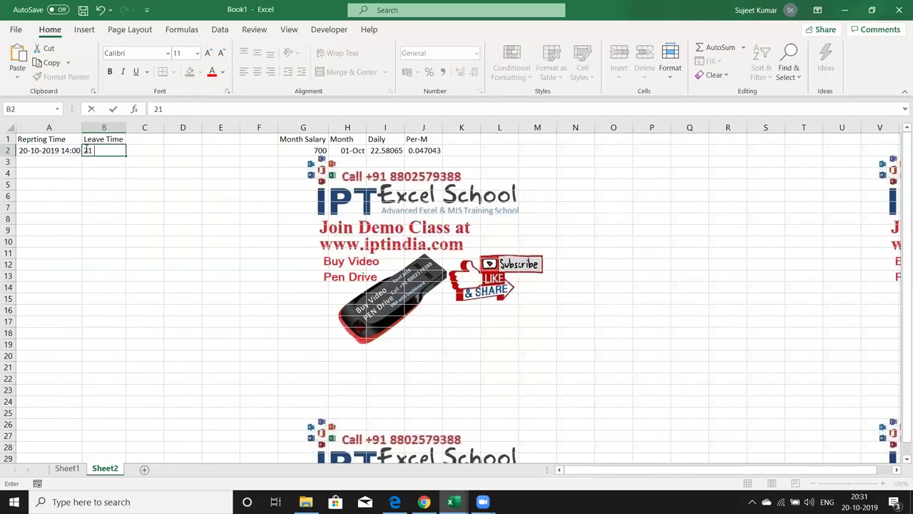
type("-10-2019")
type(" 03:00")
key("Return")
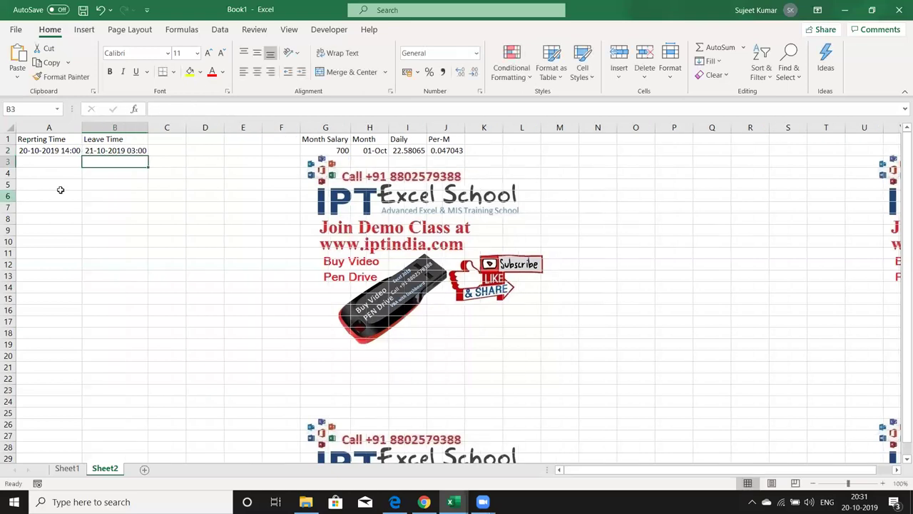
Add a 'Working Time' header in C1 and AutoFit column C to fit it
double_click(157, 140)
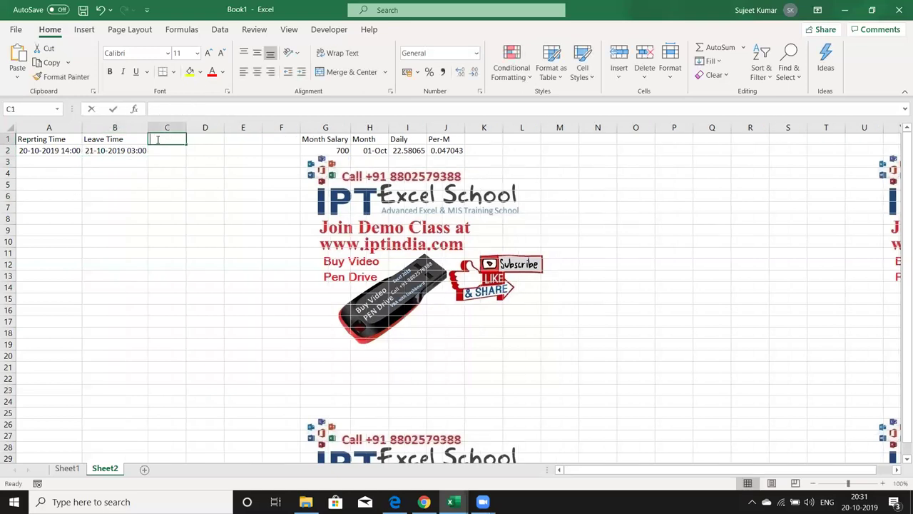
type("Working")
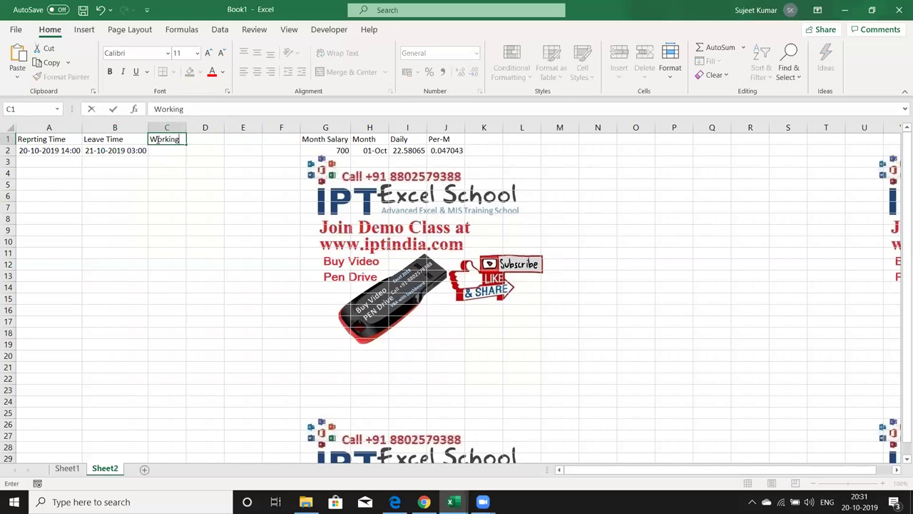
type(" Time")
left_click(177, 160)
double_click(186, 121)
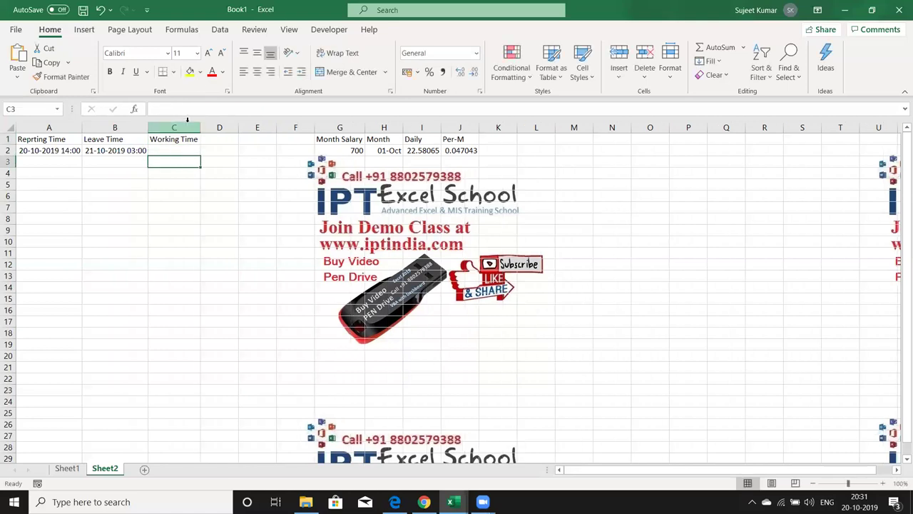
left_click(177, 146)
Enter the formula =B2-A2 in C2 to subtract reporting time from leave time
double_click(177, 146)
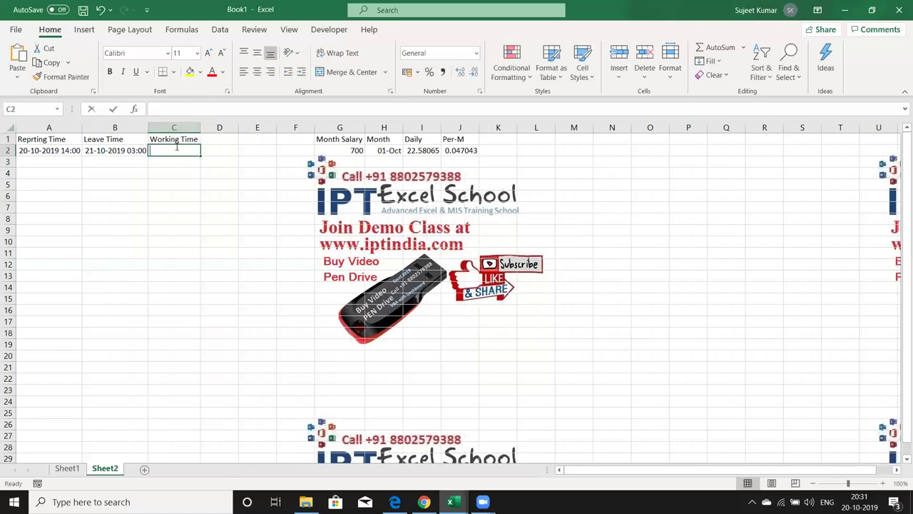
type("=")
key("Left")
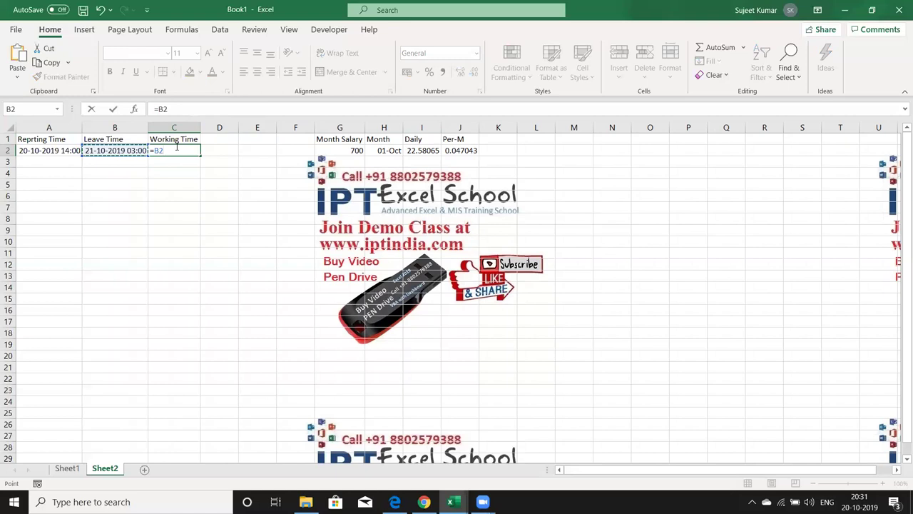
type("-")
key("Left")
key("Left")
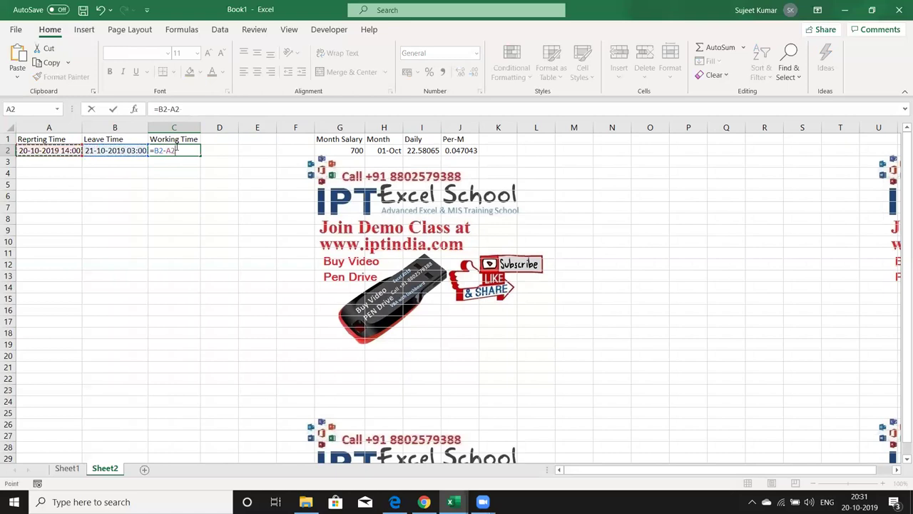
key("Return")
left_click(175, 147)
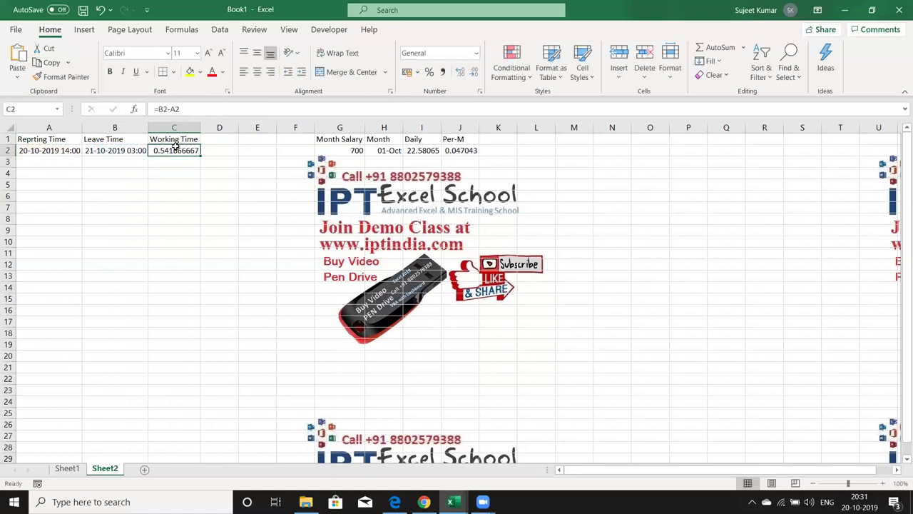
Rename the C1 header from 'Working Time' to 'Working MT'
left_click(183, 140)
double_click(184, 140)
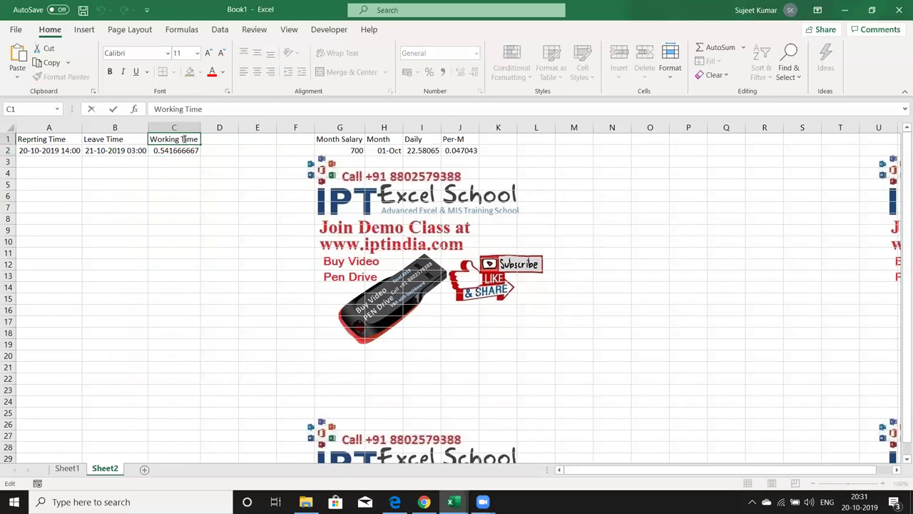
double_click(183, 139)
type("ME")
key("BackSpace")
type("T")
key("Return")
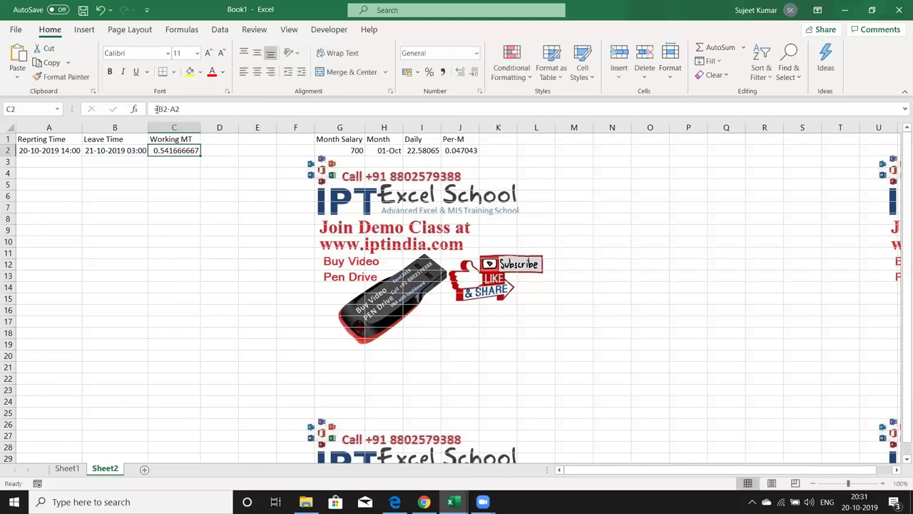
Wrap C2's formula as =TEXT(B2-A2,"[M]") so it shows 780 minutes
left_click(157, 109)
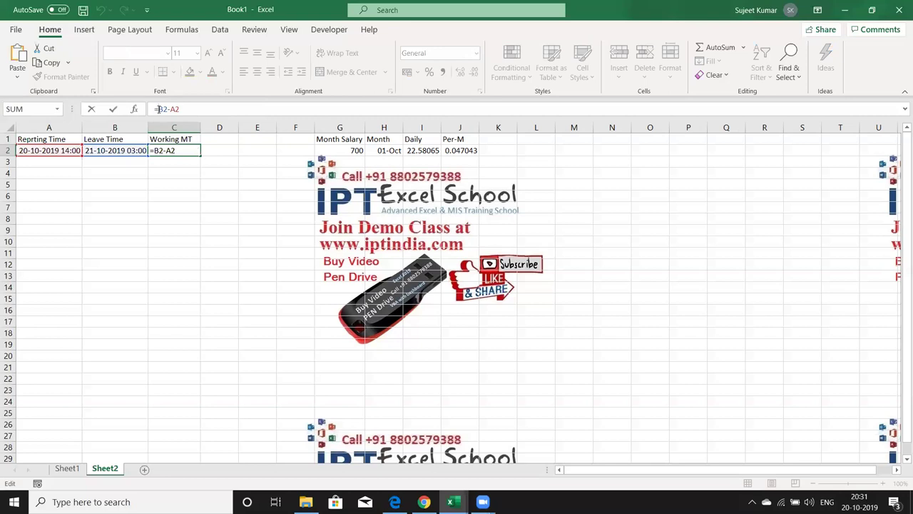
type("te")
left_click(160, 109)
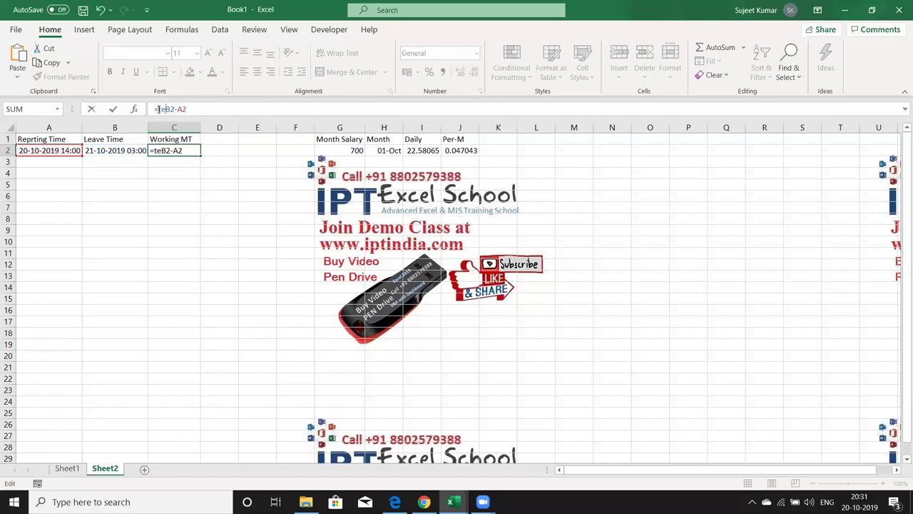
key("BackSpace")
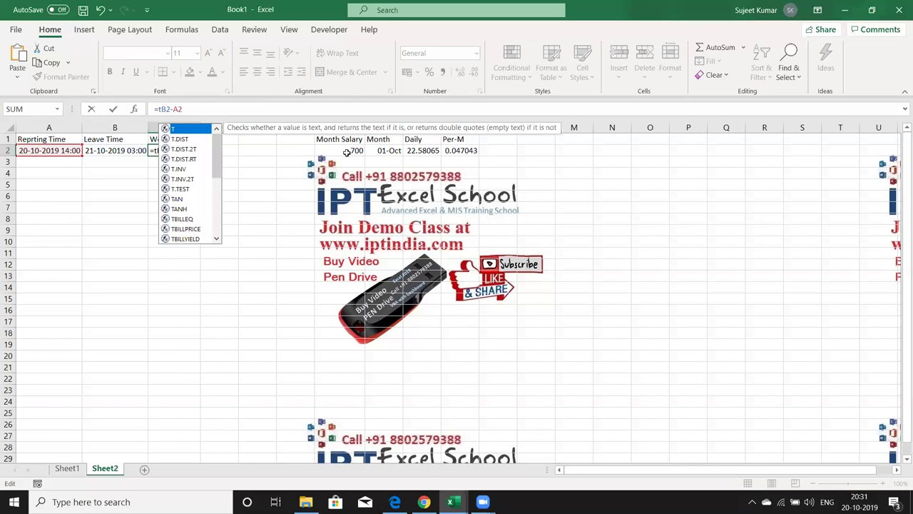
type("e")
key("Tab")
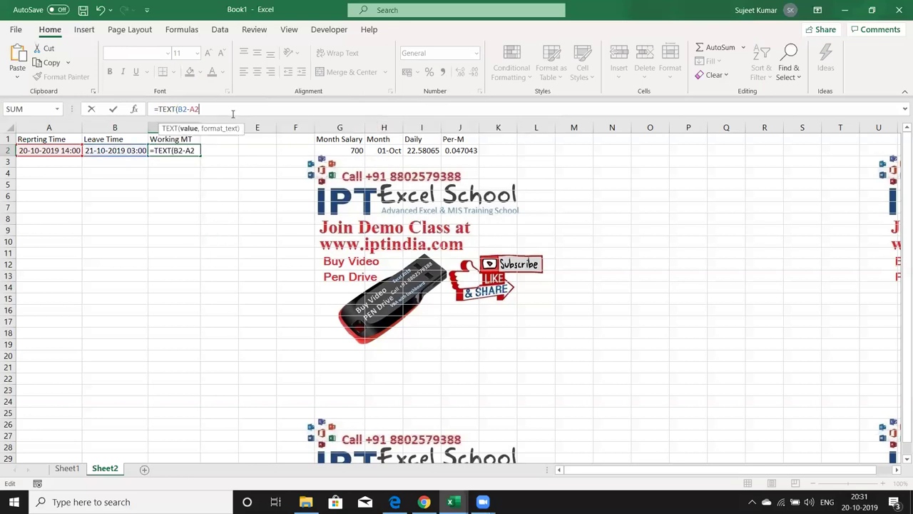
type(",\"")
type("[M]\")")
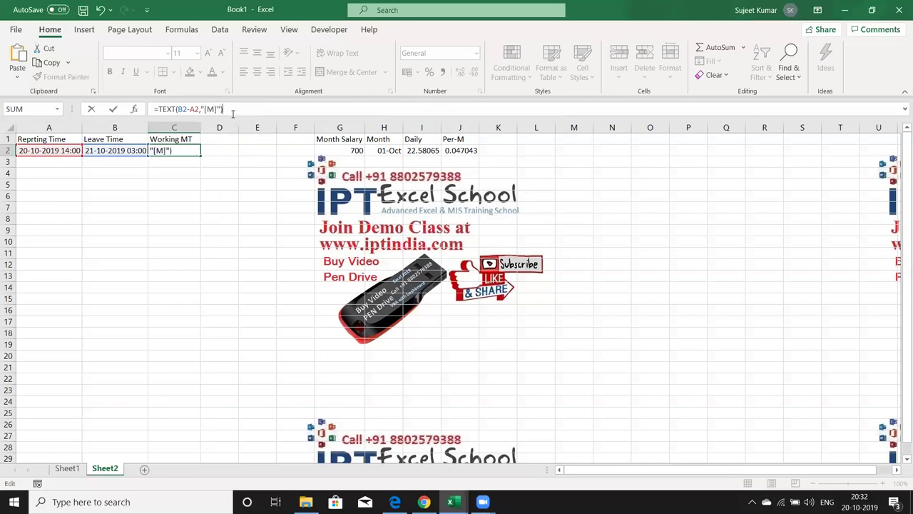
key("Return")
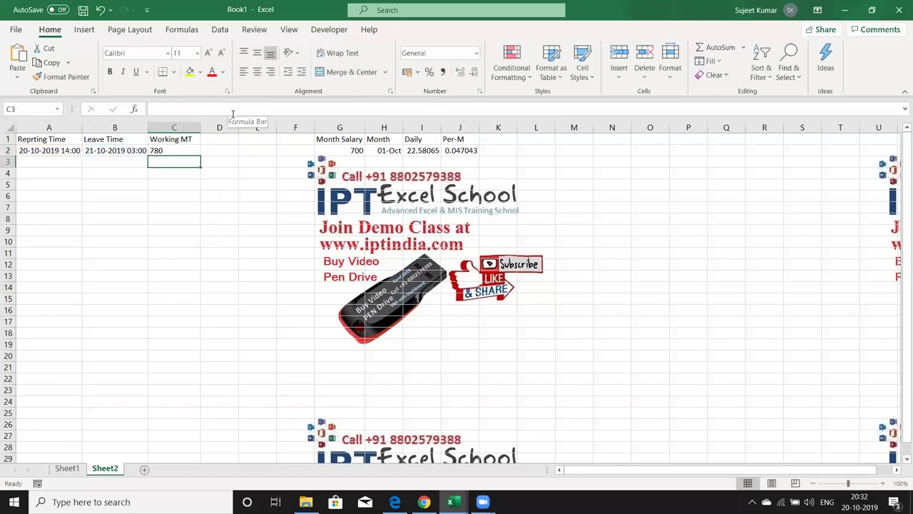
key("Up")
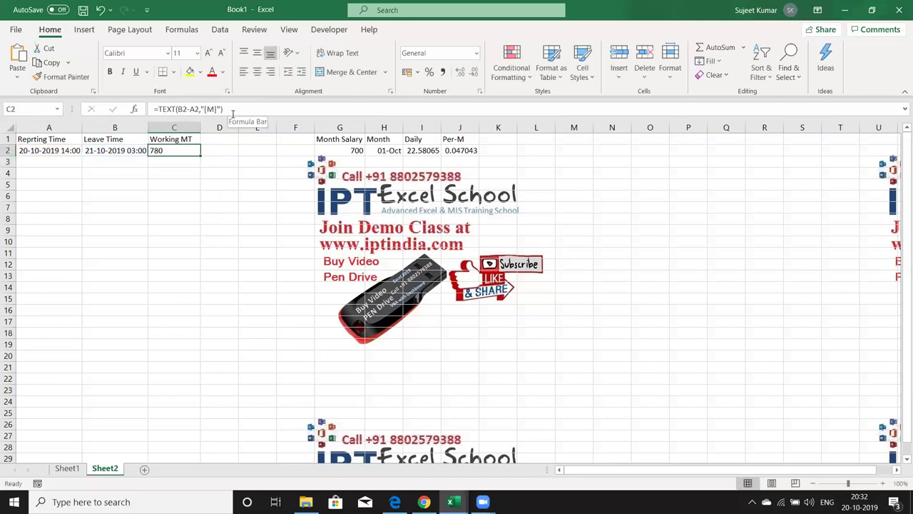
Add a 'Pay' heading in D1
key("Right")
key("Up")
type("Pay")
key("Return")
Enter =C2*J2 in D2 to multiply minutes by the per-minute rate, giving 36.69355
type("=")
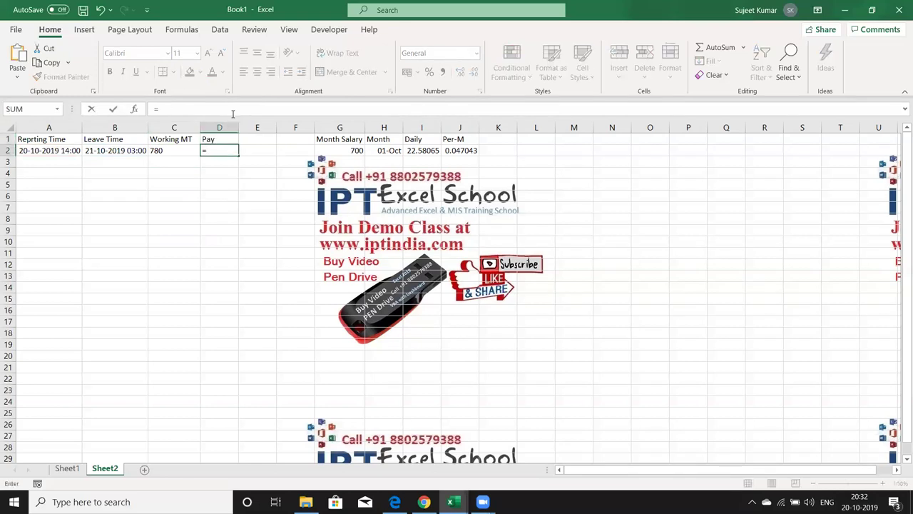
key("Left")
type("*")
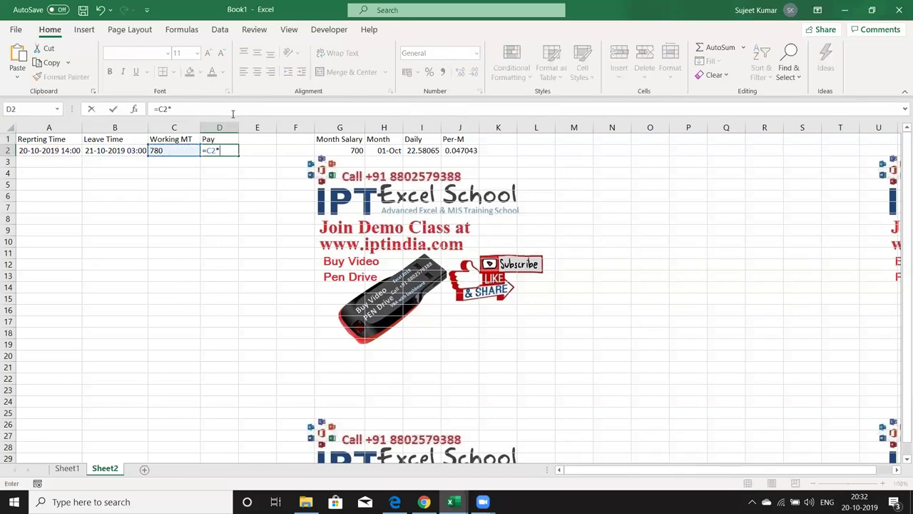
left_click(458, 151)
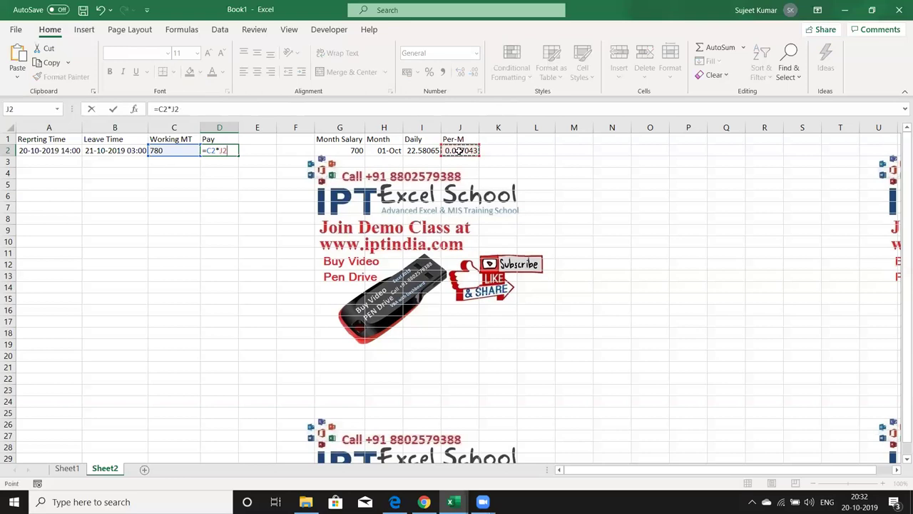
key("Return")
key("Up")
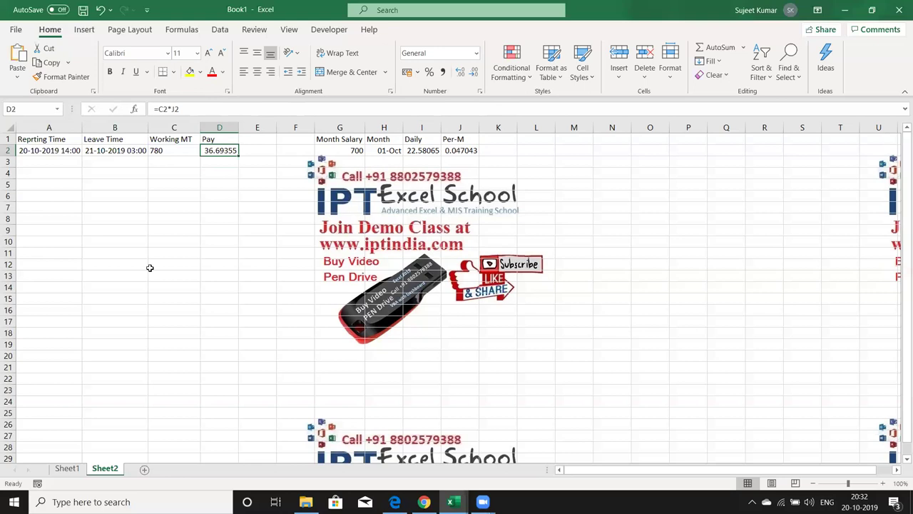
Add 'Date' and 'Late' headings in A6 and B6
left_click(36, 198)
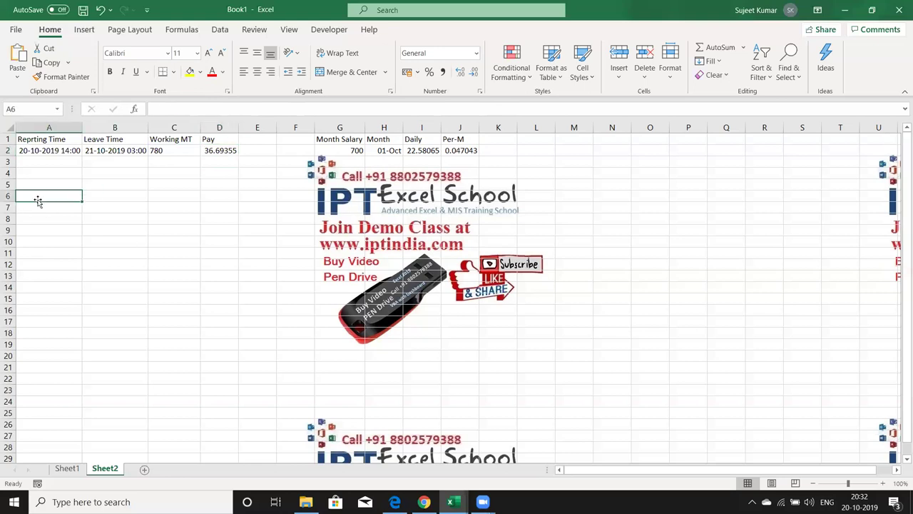
type("Date")
key("Return")
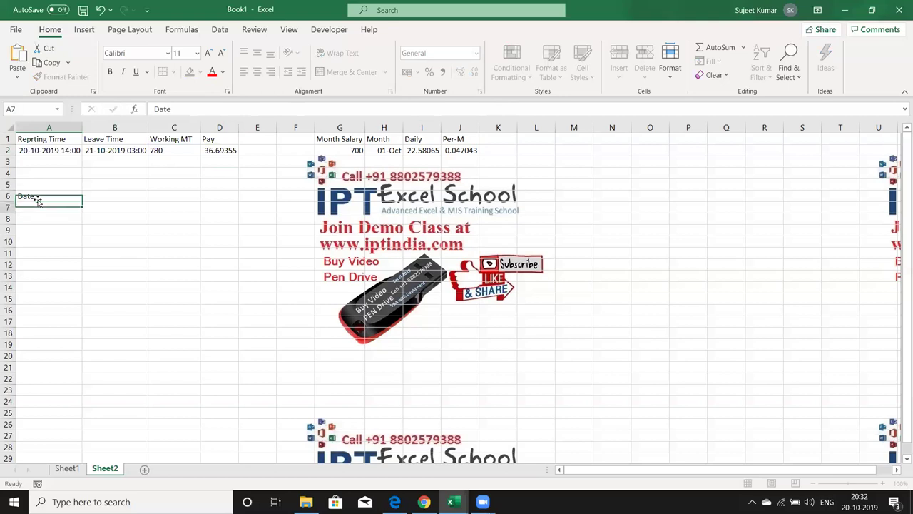
type("0")
key("Escape")
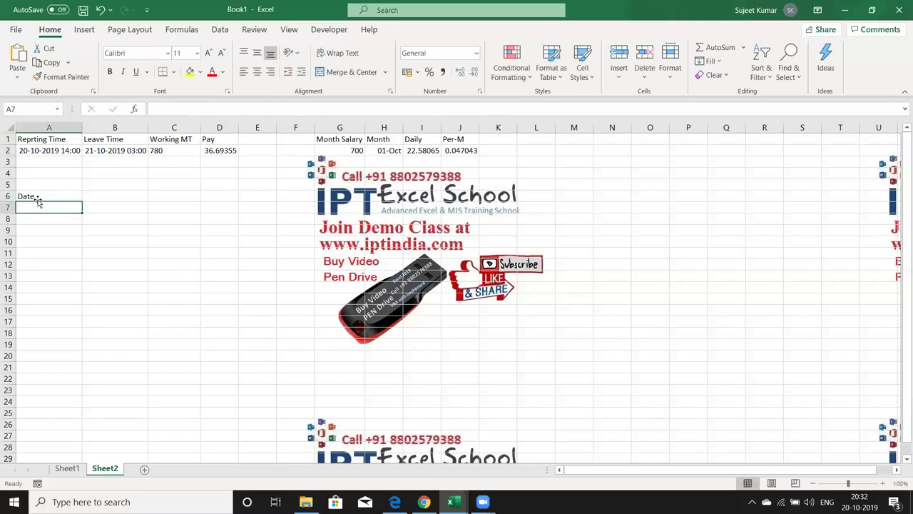
key("Right")
key("Up")
type("Late")
key("Return")
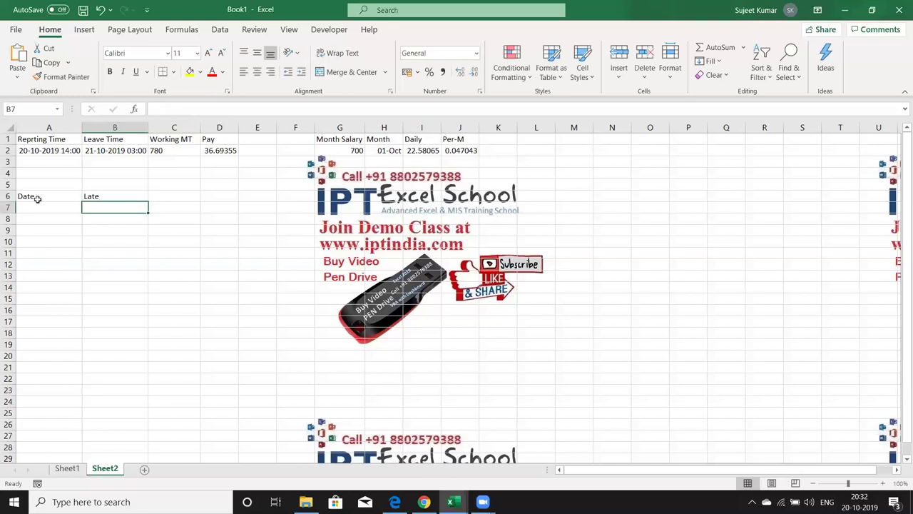
Enter late time 1:20 in B7 and =TIME(8,0,0)-B7 in C7
type("1:20")
key("Right")
key("Up")
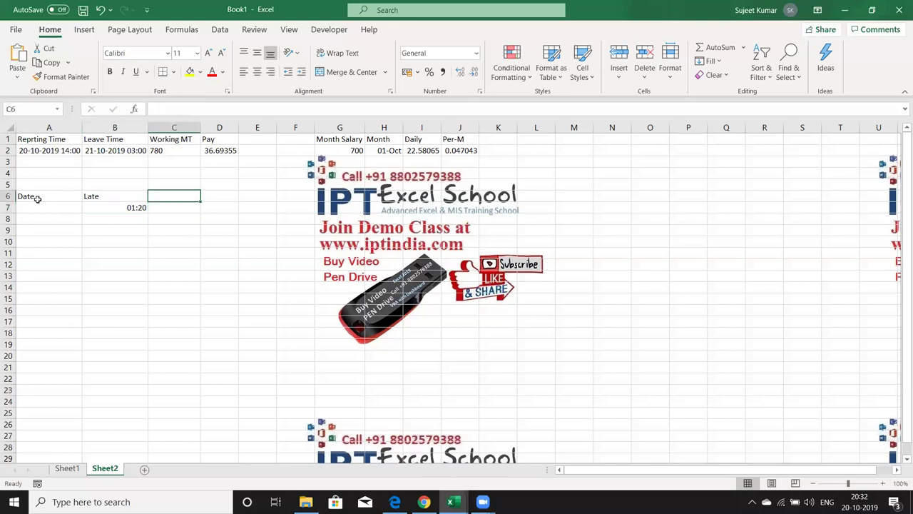
key("Down")
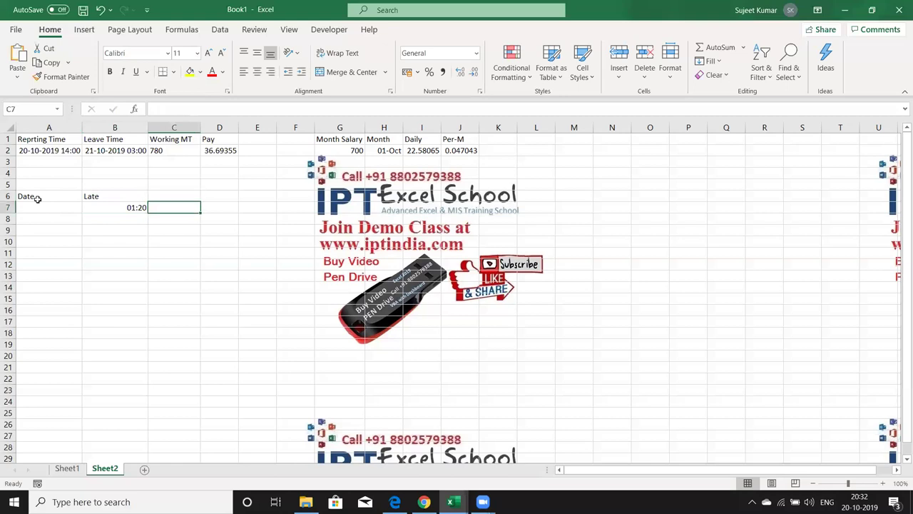
type("=time")
key("Tab")
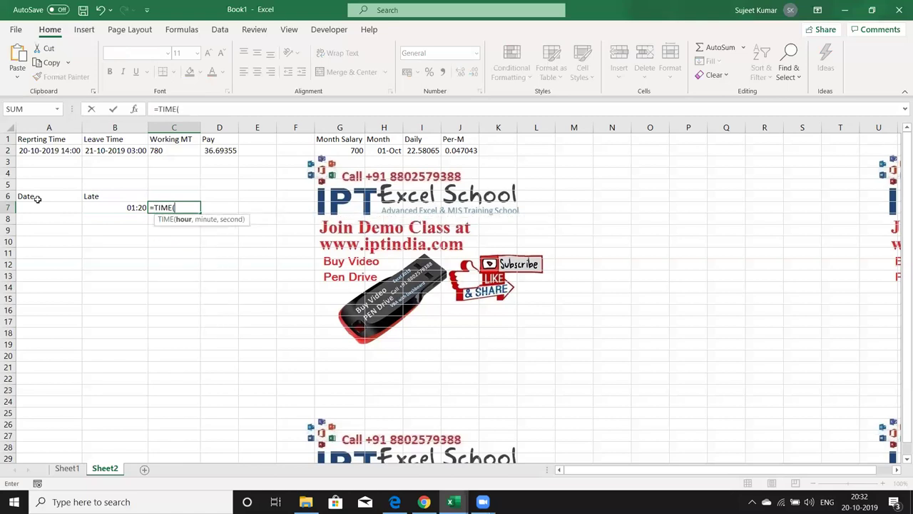
type("8,0")
type(",0)-")
left_click(105, 206)
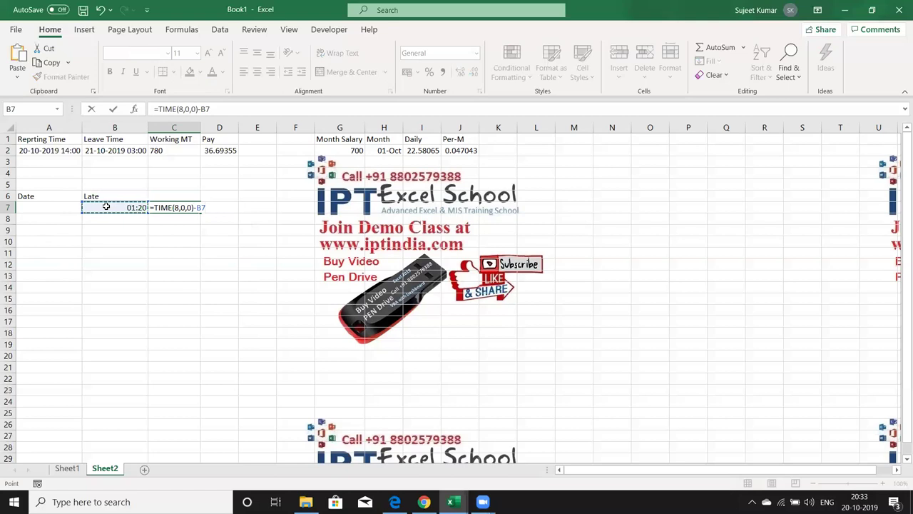
key("Return")
Wrap C7's formula in TEXT with "[m]" format so it returns 400 minutes
key("Up")
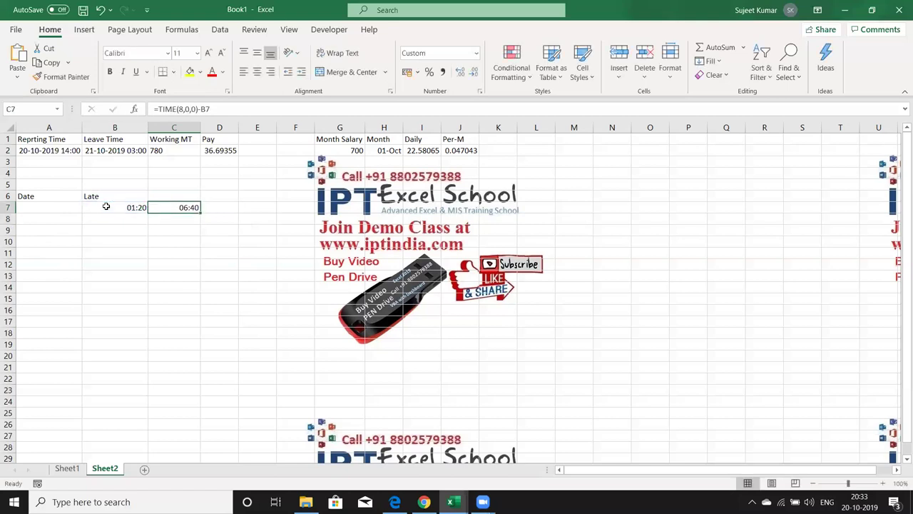
left_click(156, 109)
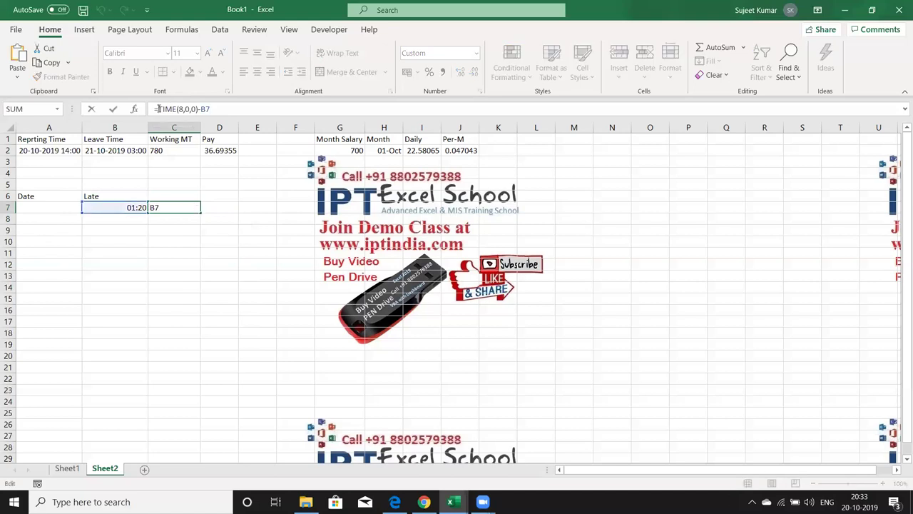
type("te")
key("Tab")
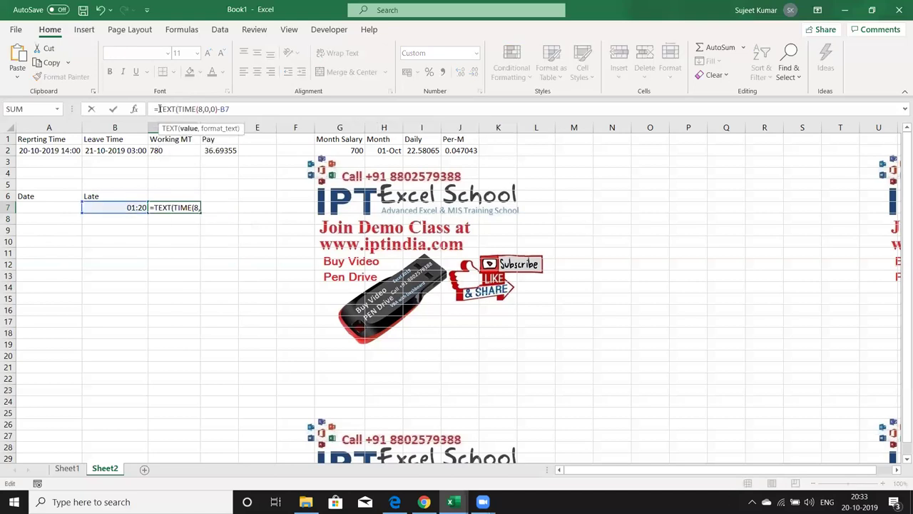
type(",")
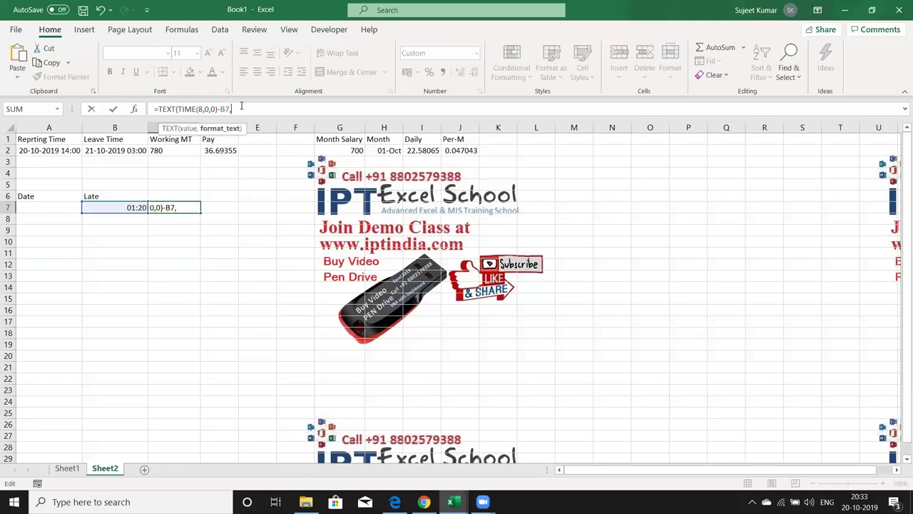
type("\"[m")
type("]")
key("Return")
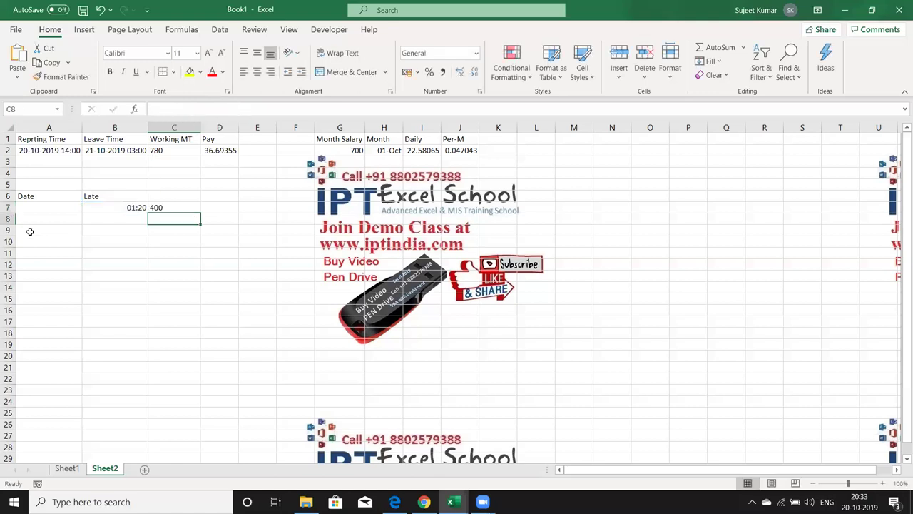
left_click_drag(72, 207, 59, 152)
Review the entries in A2, B2, C2, B7 and C7, then show the desktop with Win+D
left_click(59, 152)
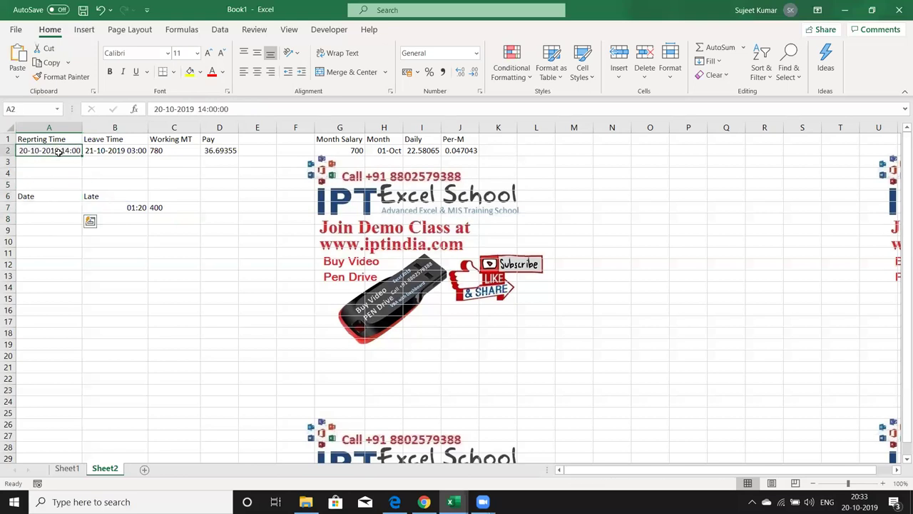
left_click(100, 151)
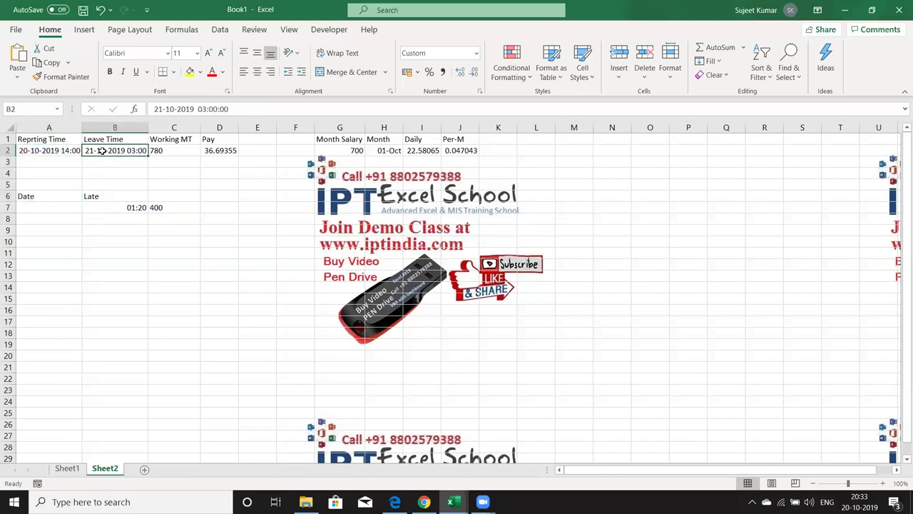
left_click(158, 147)
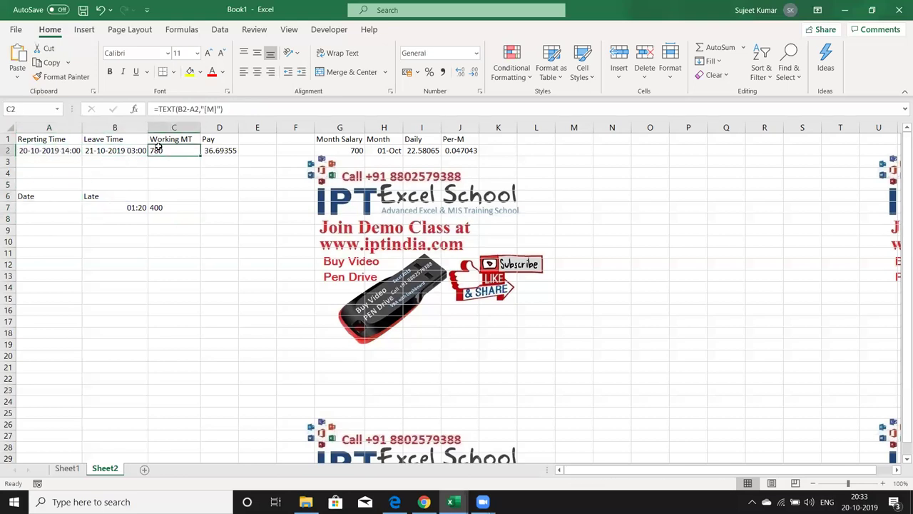
left_click(119, 206)
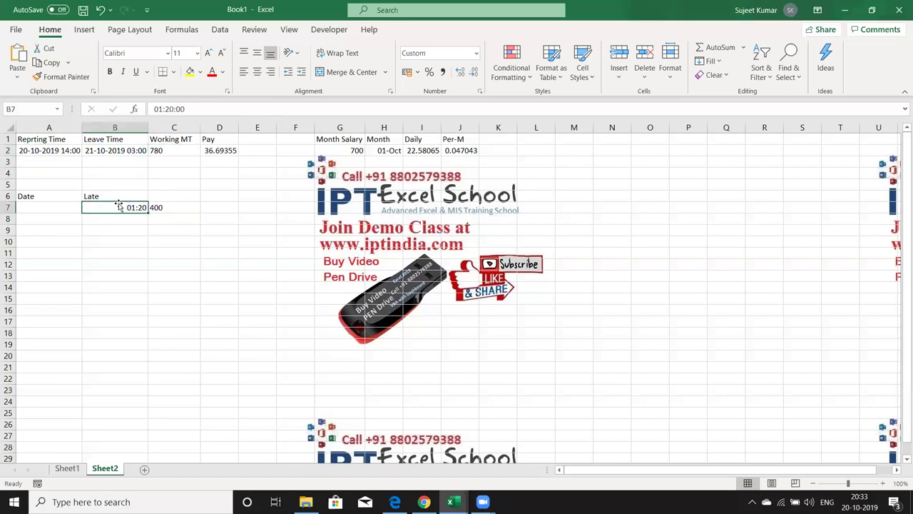
left_click(180, 207)
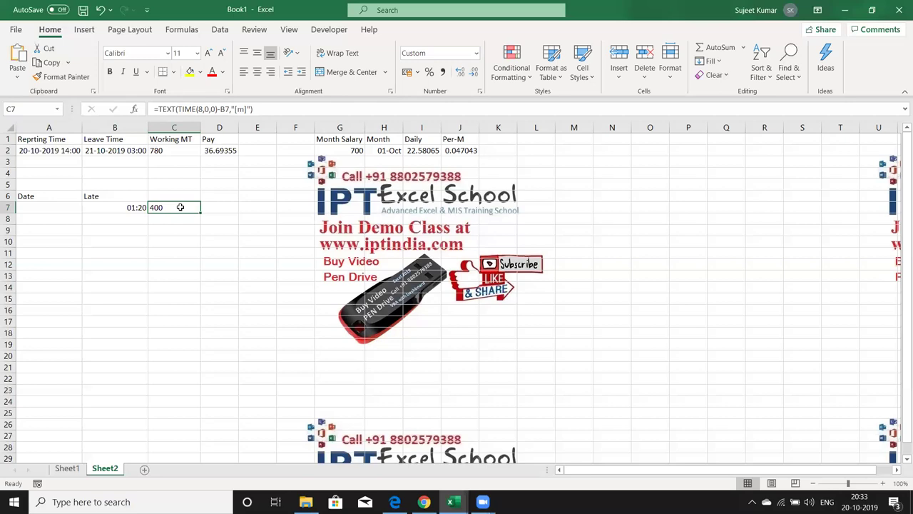
key("super+d")
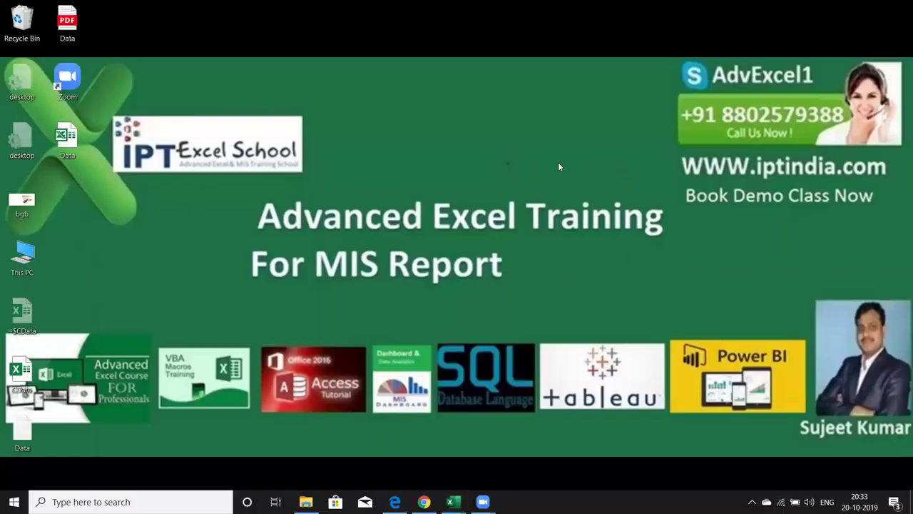
left_click_drag(673, 92, 847, 126)
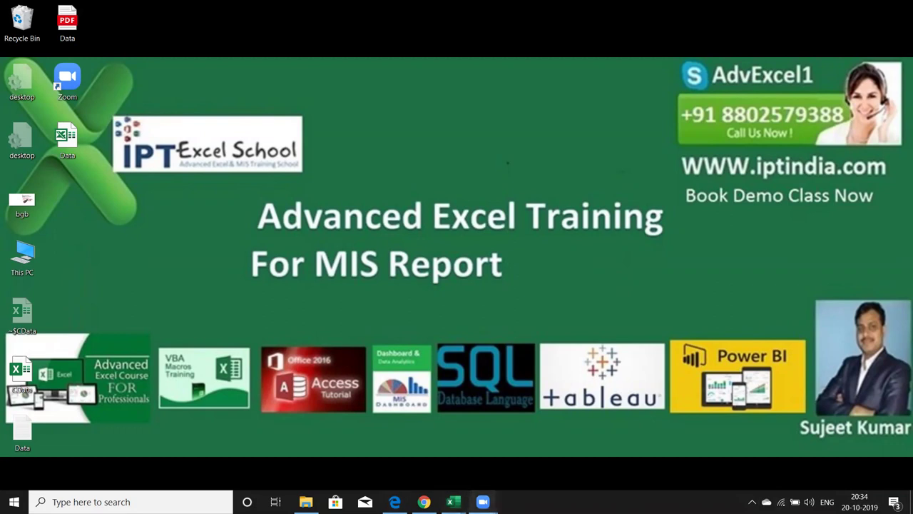
mouse_move(484, 501)
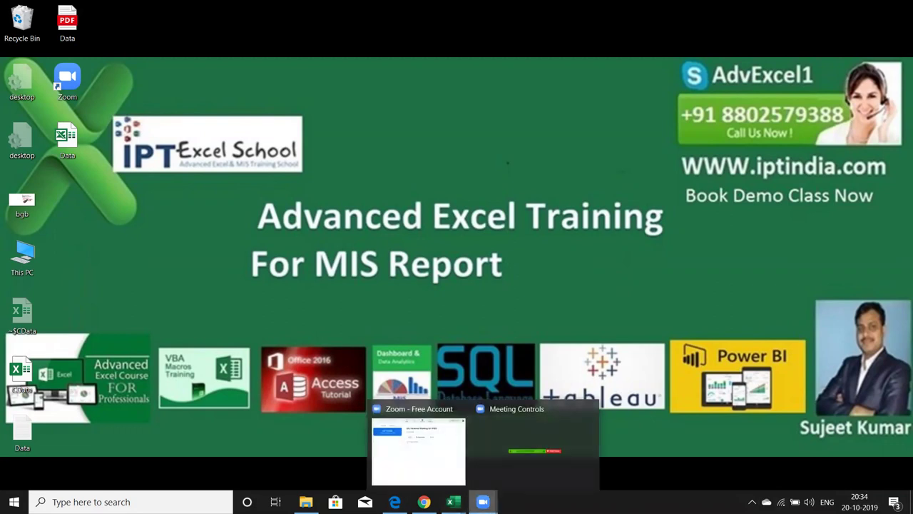